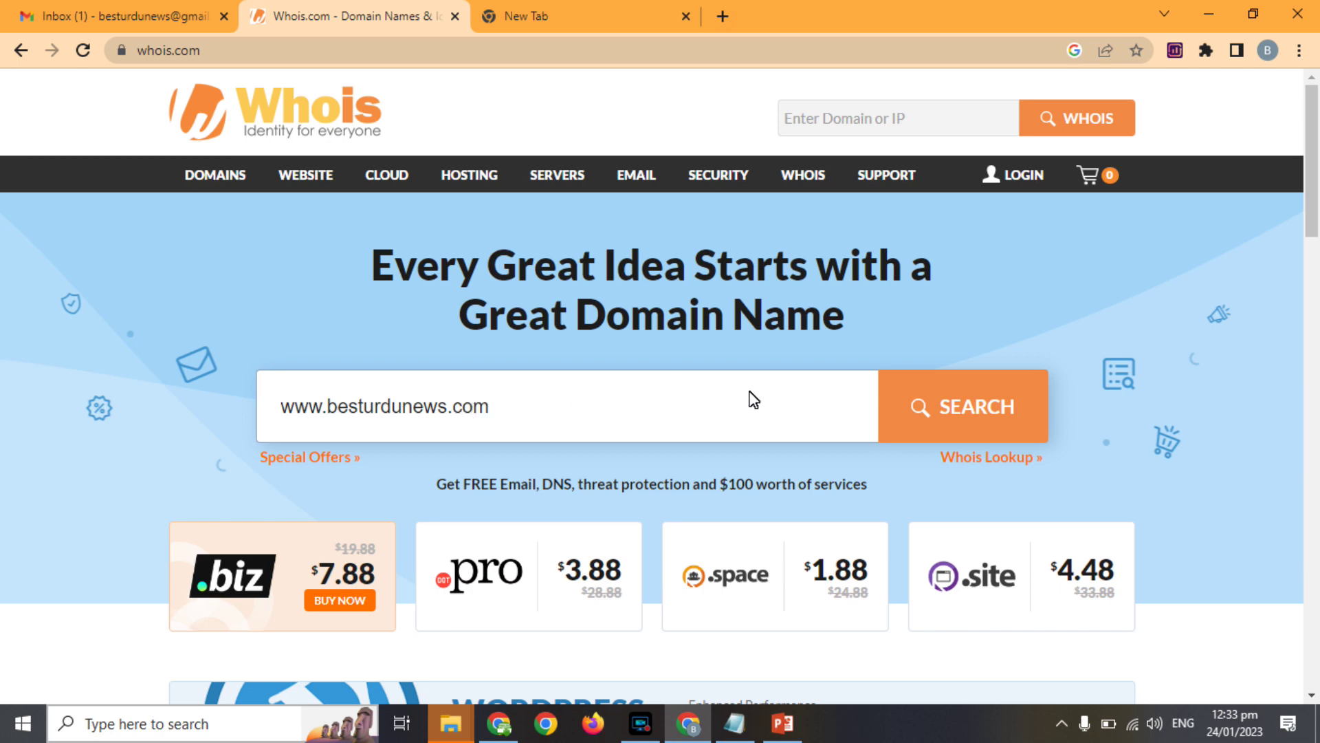
{"action": "left_click", "coordinate": [970, 391]}
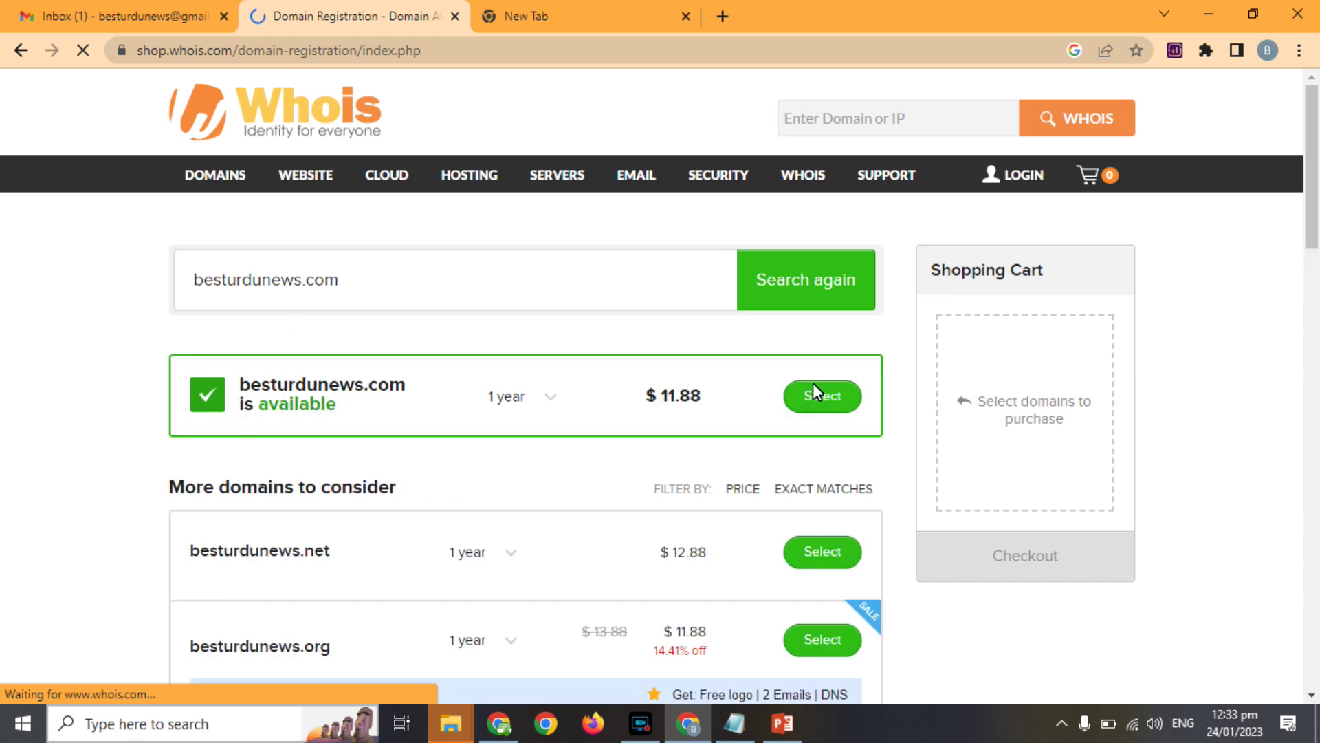
{"action": "left_click_drag", "start_coordinate": [1314, 135], "coordinate": [1313, 212]}
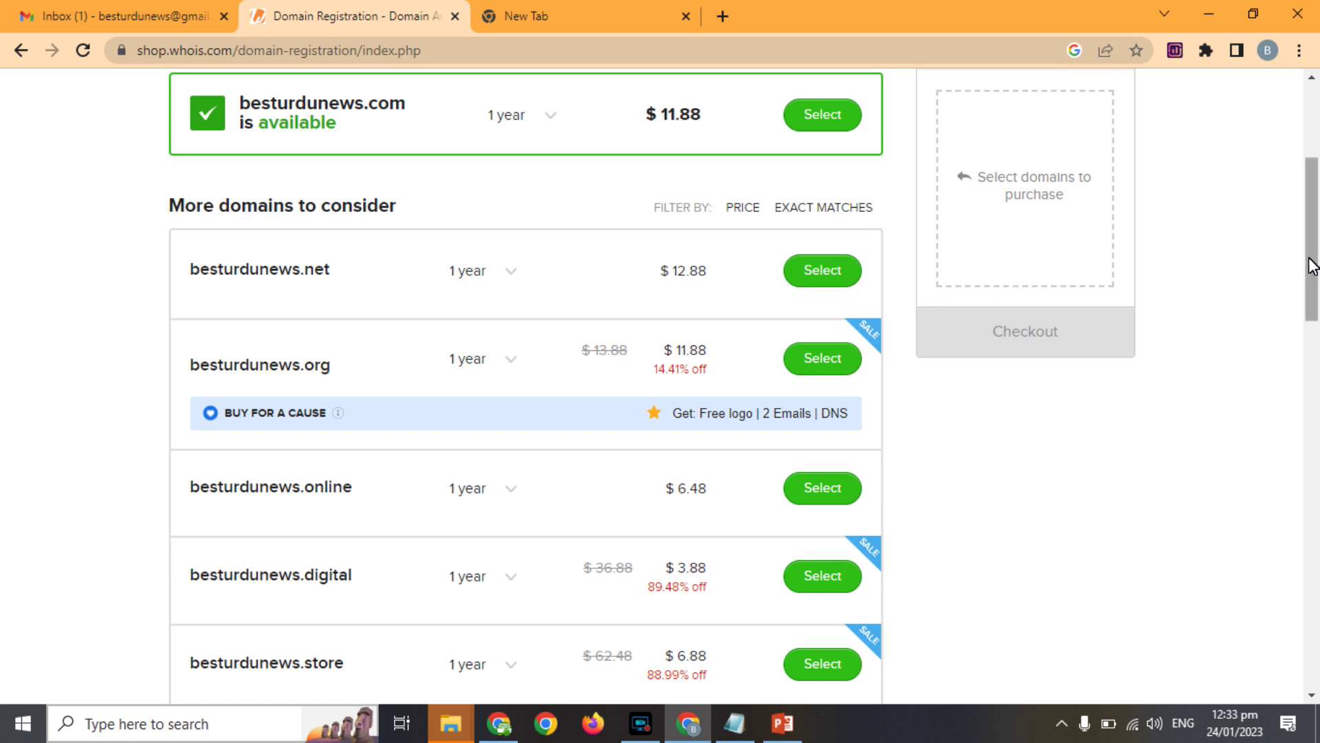
{"action": "left_click_drag", "start_coordinate": [1296, 266], "coordinate": [1290, 151]}
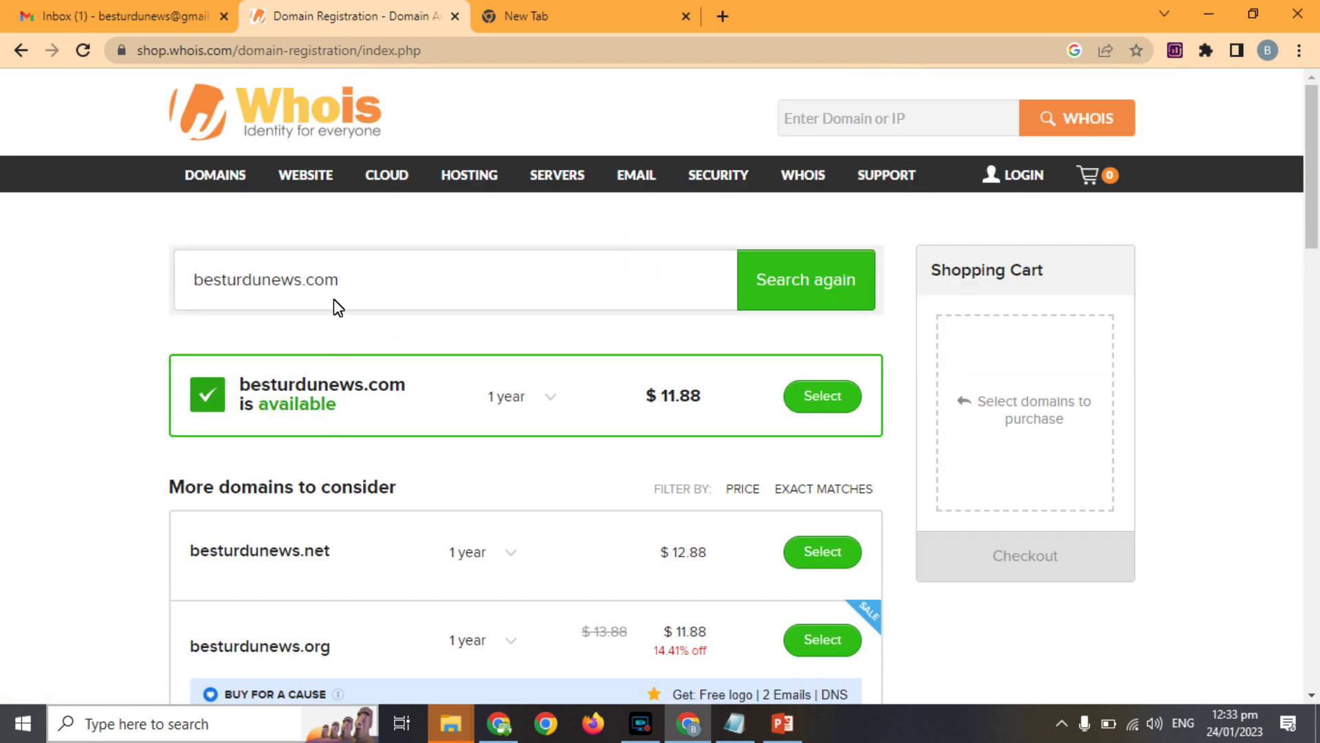
Check whether the domain urdunews.com is available.
{"action": "double_click", "coordinate": [273, 284]}
{"action": "type", "text": "urdunews"}
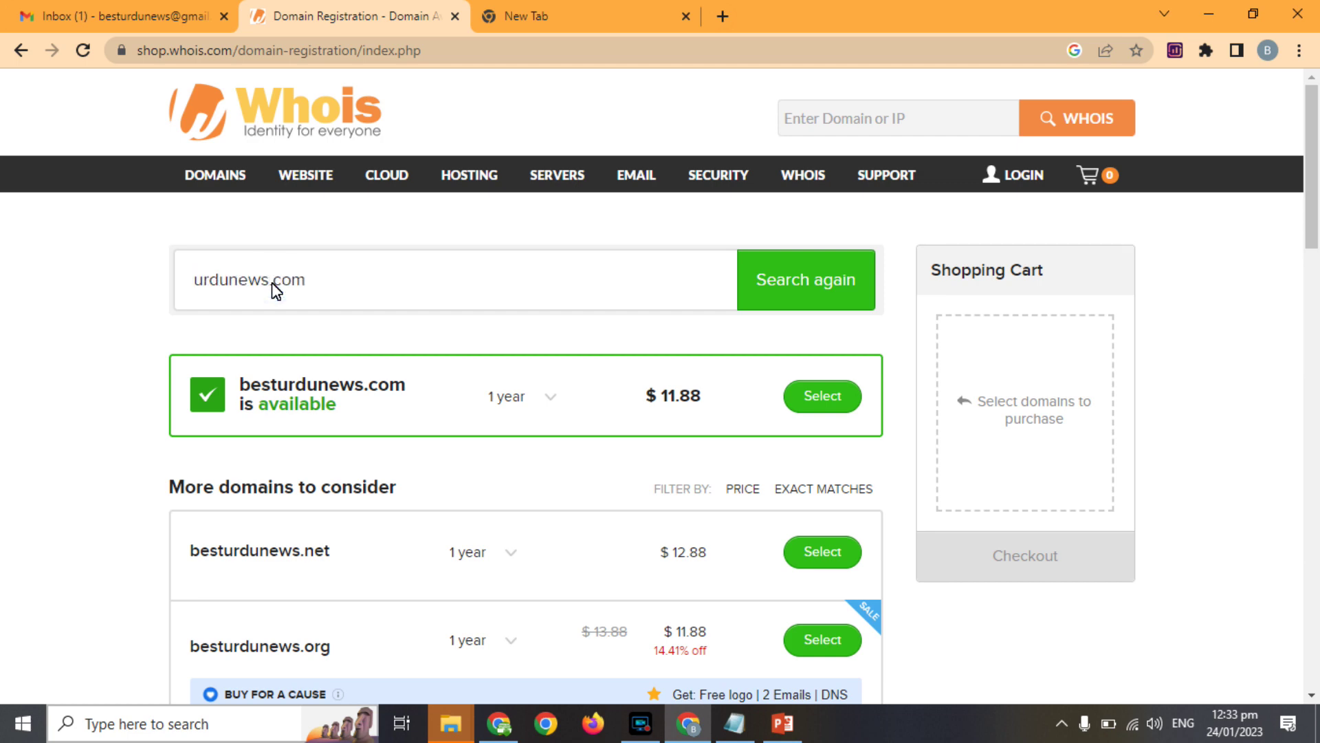
{"action": "left_click", "coordinate": [777, 283]}
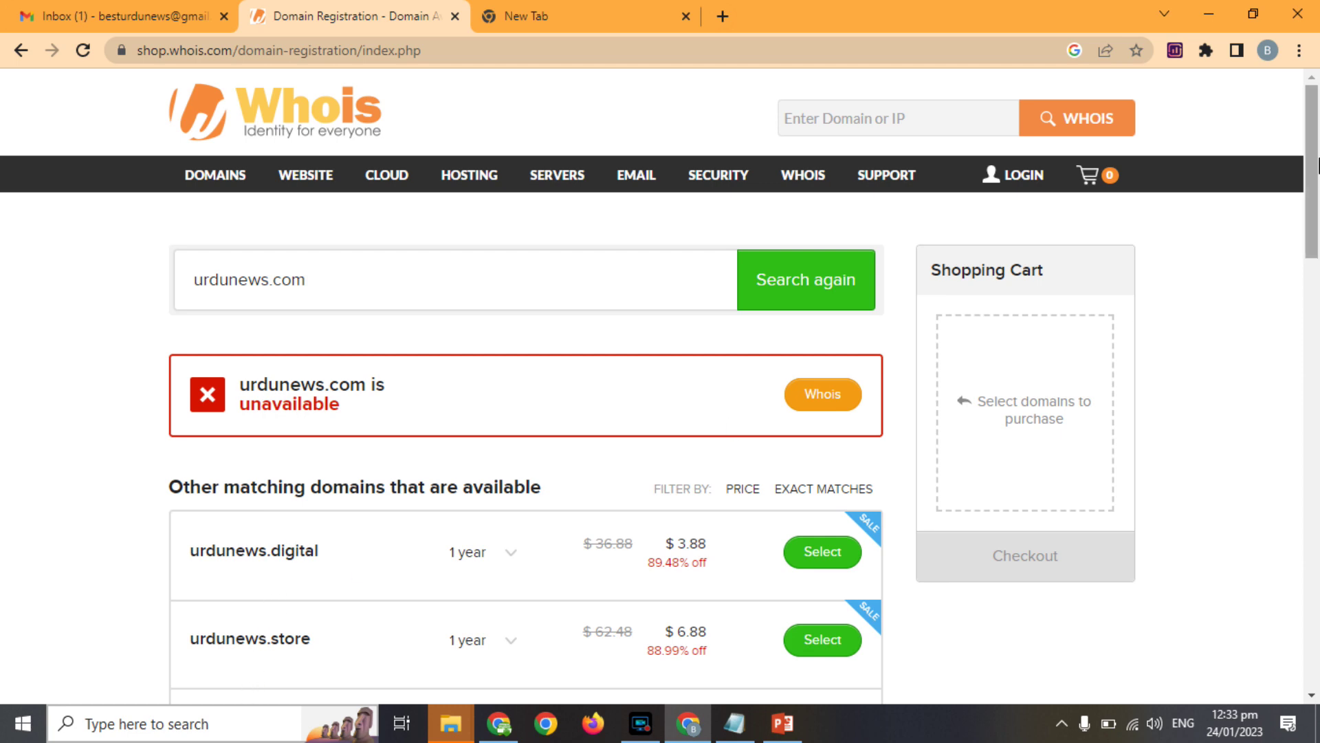
{"action": "mouse_move", "coordinate": [1318, 165]}
{"action": "left_mouse_down"}
{"action": "mouse_move", "coordinate": [1318, 241]}
{"action": "mouse_move", "coordinate": [1318, 141]}
{"action": "left_mouse_up"}
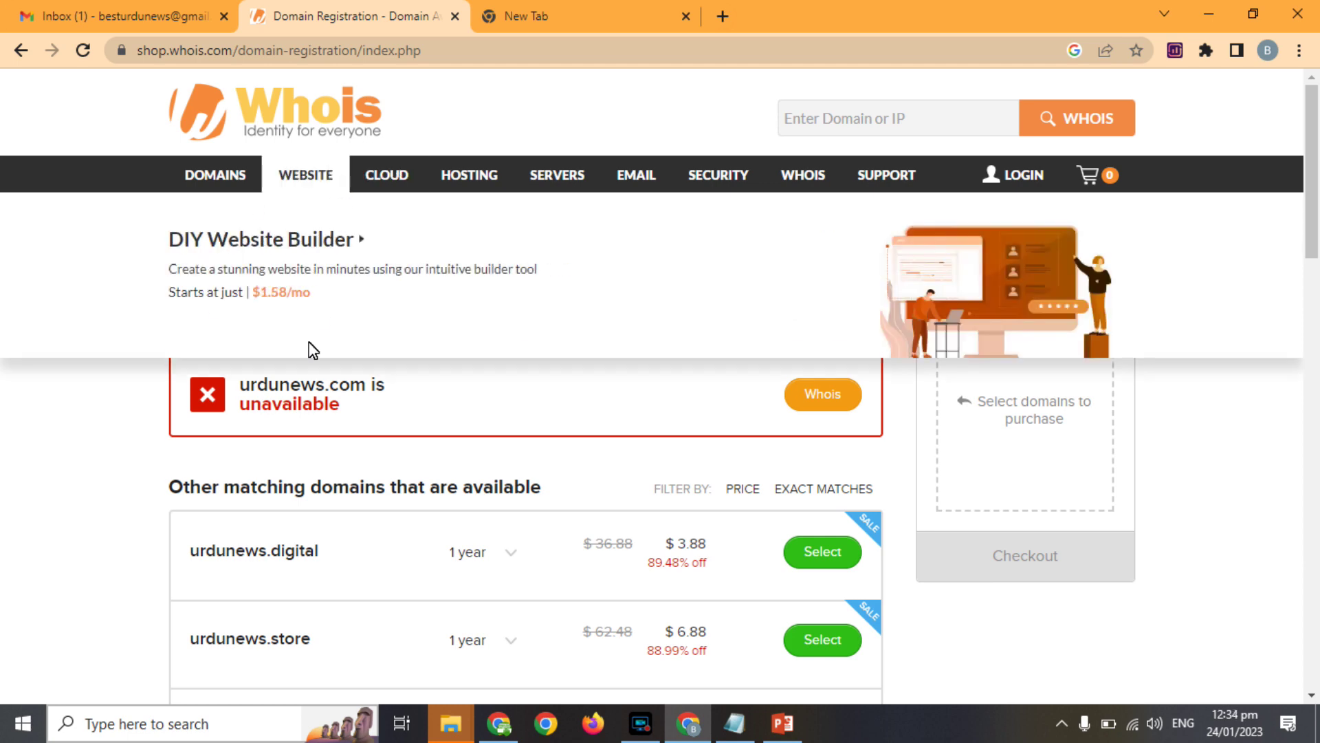
Open Hostinger's web hosting offer page in the other browser tab and look at its free domain offer.
{"action": "left_click", "coordinate": [587, 5]}
{"action": "key", "text": "Return"}
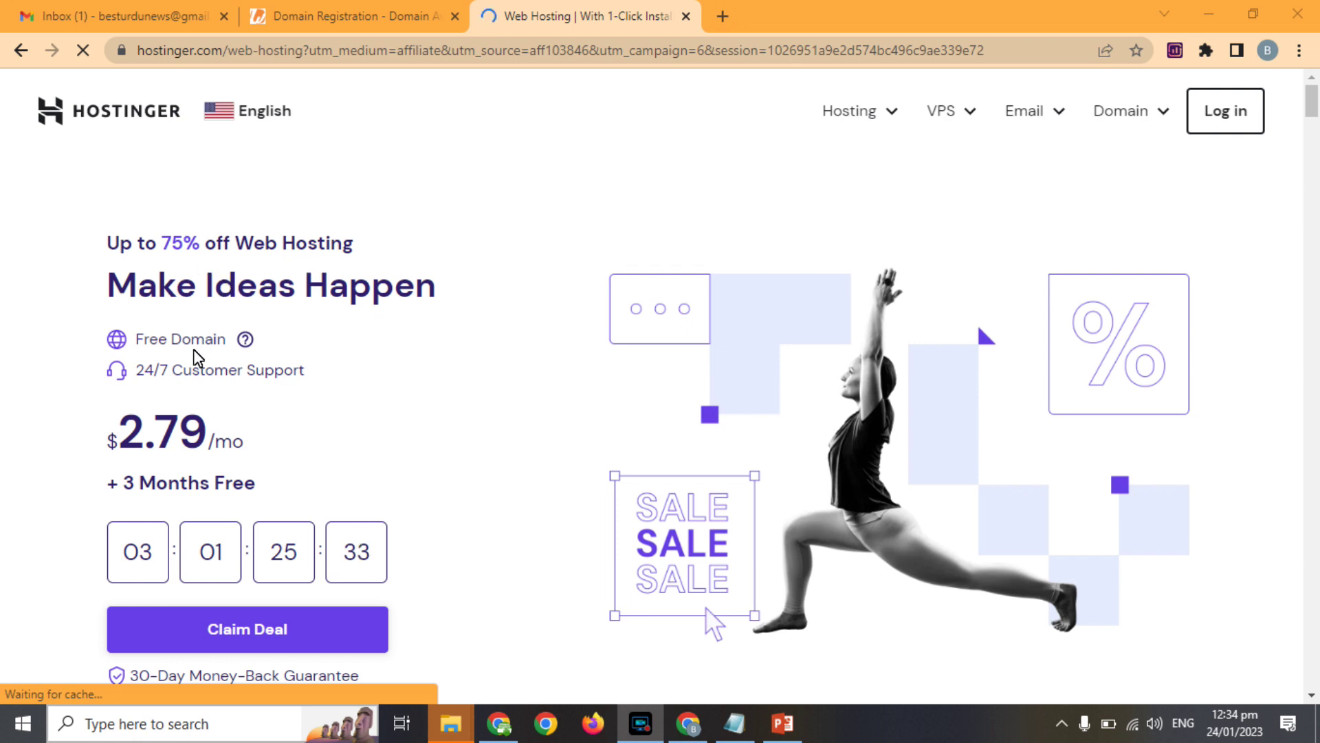
{"action": "left_click_drag", "start_coordinate": [182, 348], "coordinate": [219, 349]}
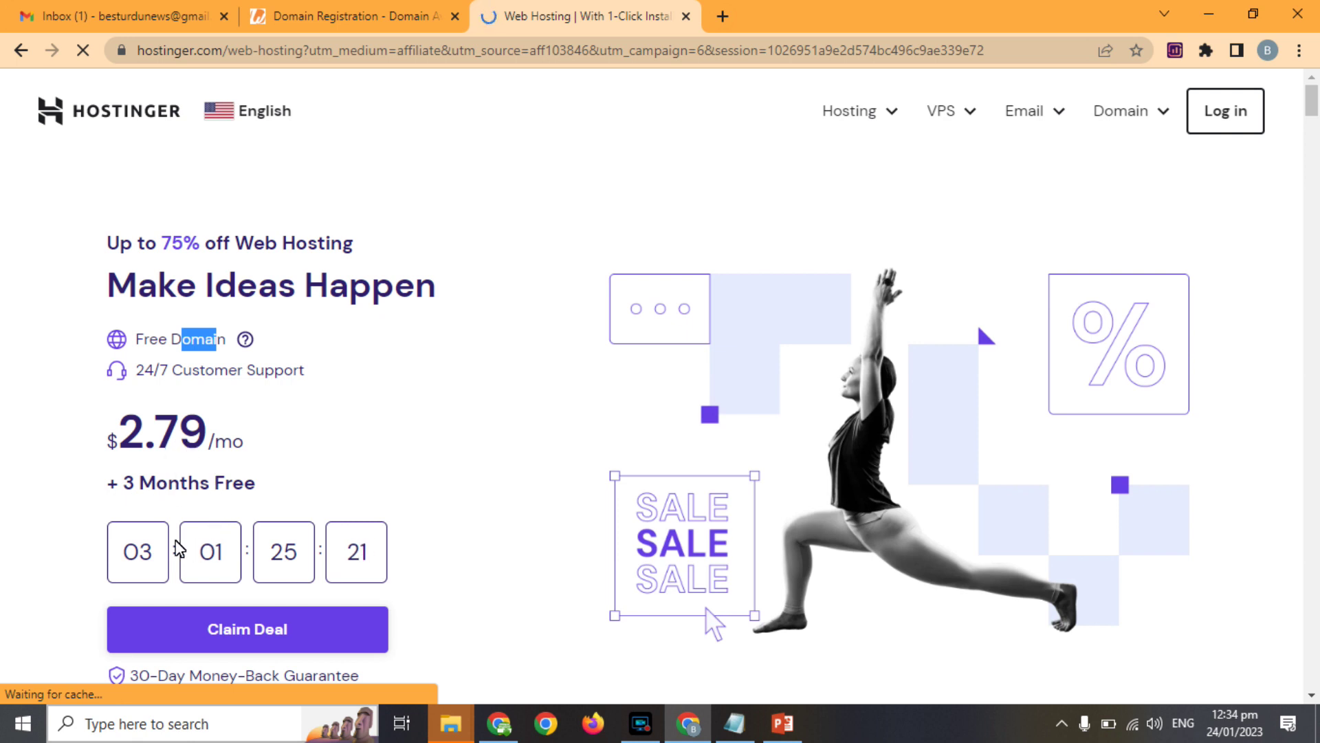
Compare the prices, features, bonuses and WordPress options of the Single, Premium and Business Web Hosting plans.
{"action": "left_click", "coordinate": [242, 639]}
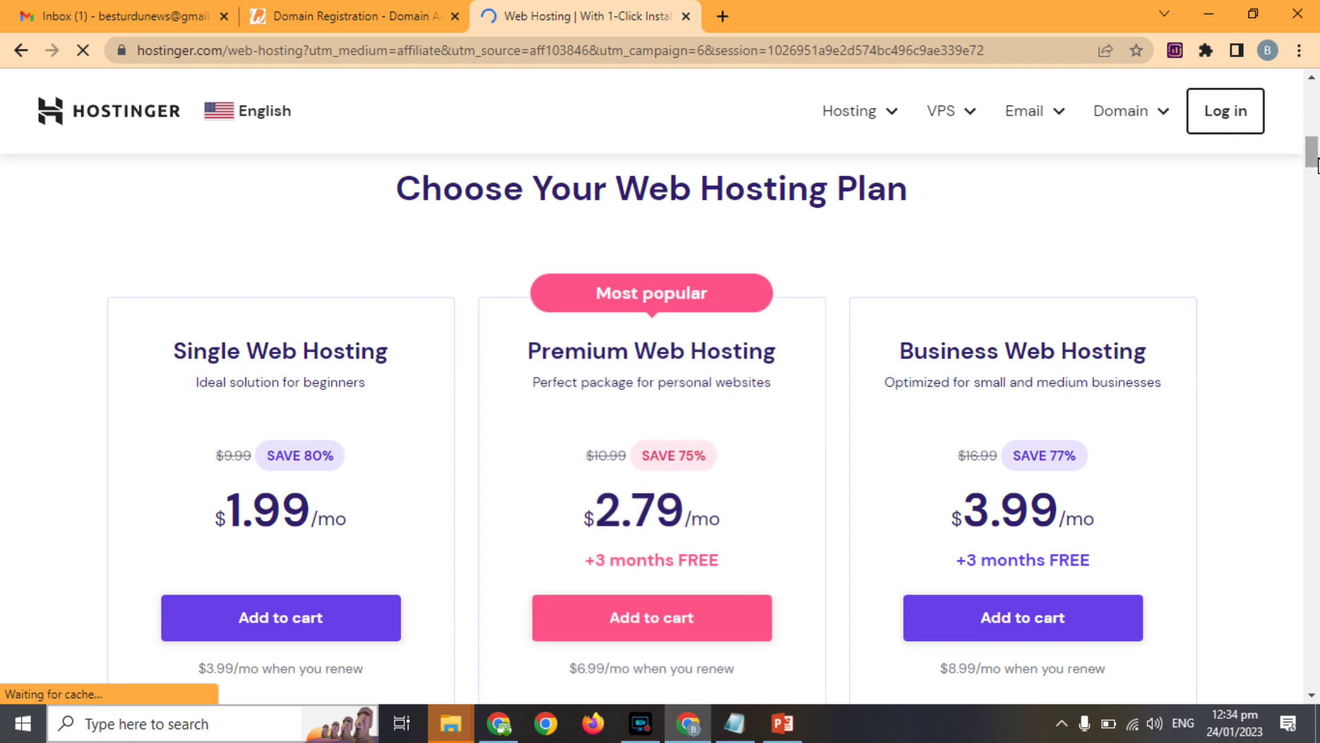
{"action": "scroll", "coordinate": [1314, 164], "scroll_direction": "down", "scroll_amount": 1}
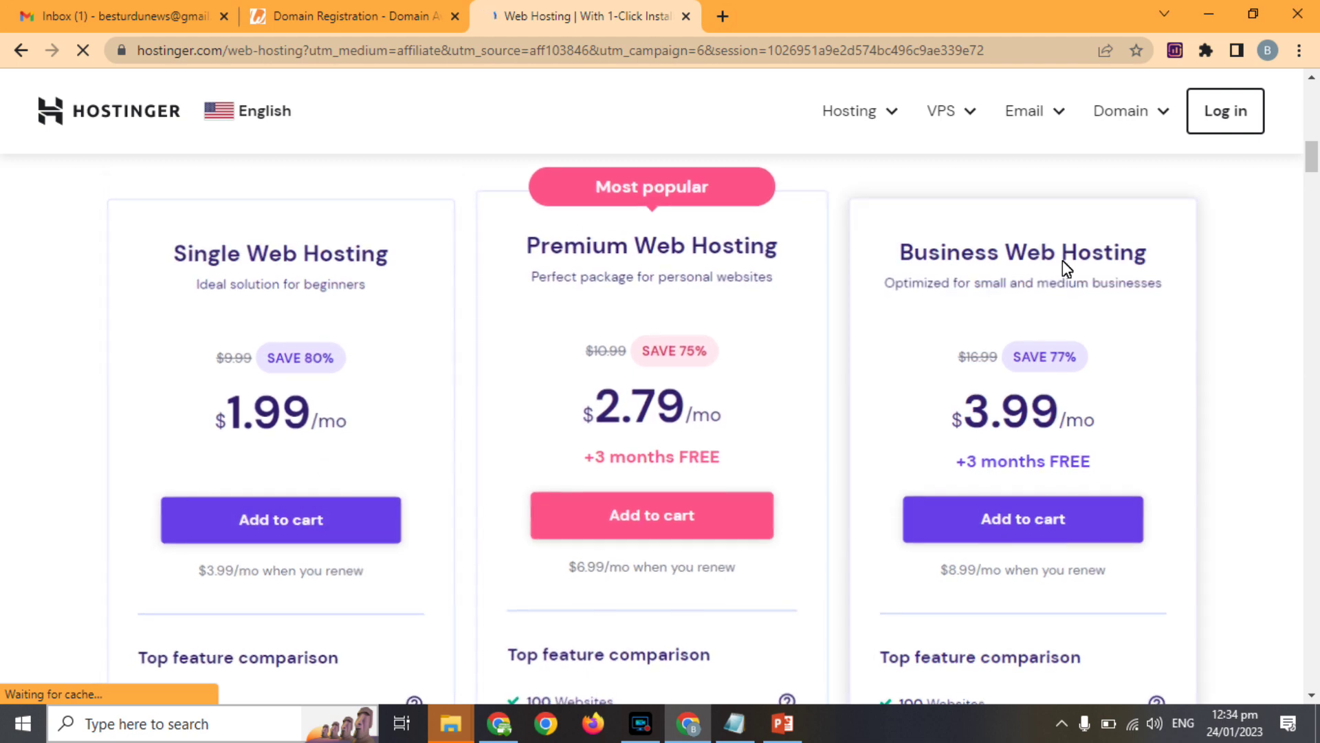
{"action": "scroll", "coordinate": [1313, 179], "scroll_direction": "down", "scroll_amount": 3}
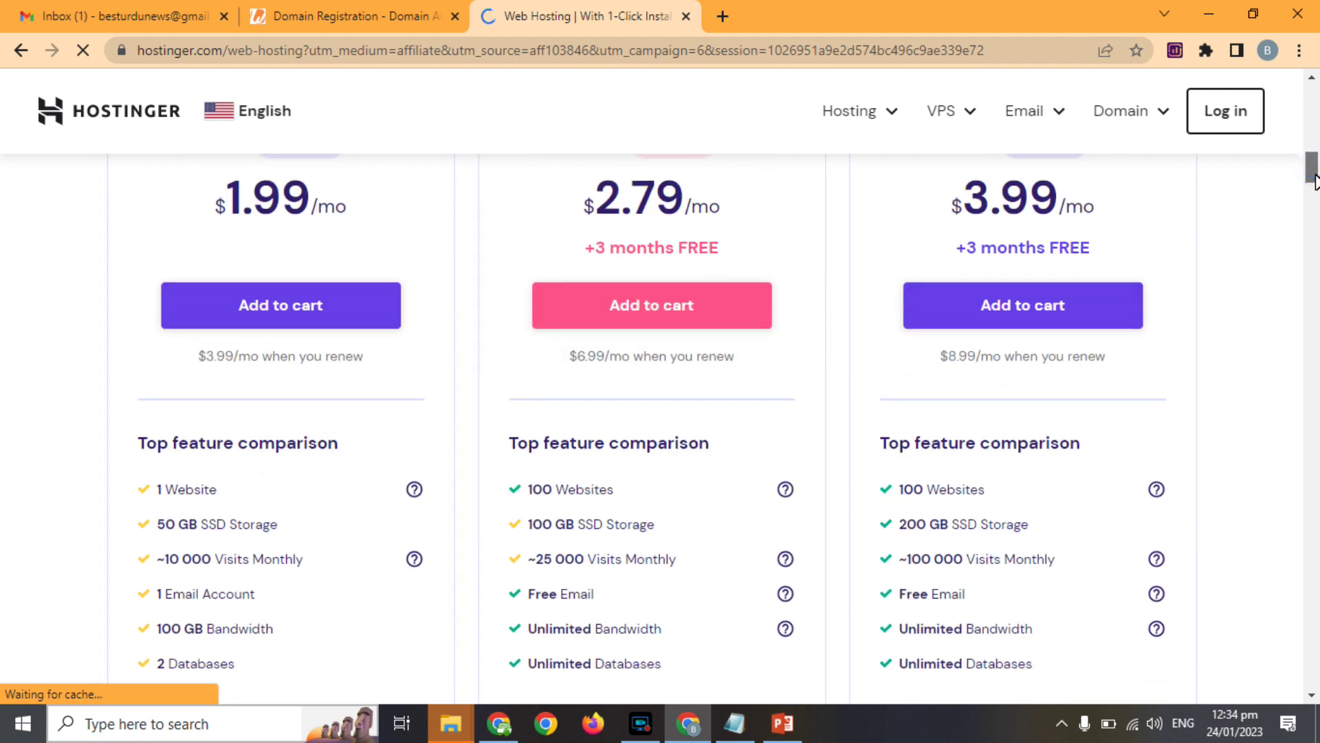
{"action": "scroll", "coordinate": [1314, 180], "scroll_direction": "down", "scroll_amount": 1}
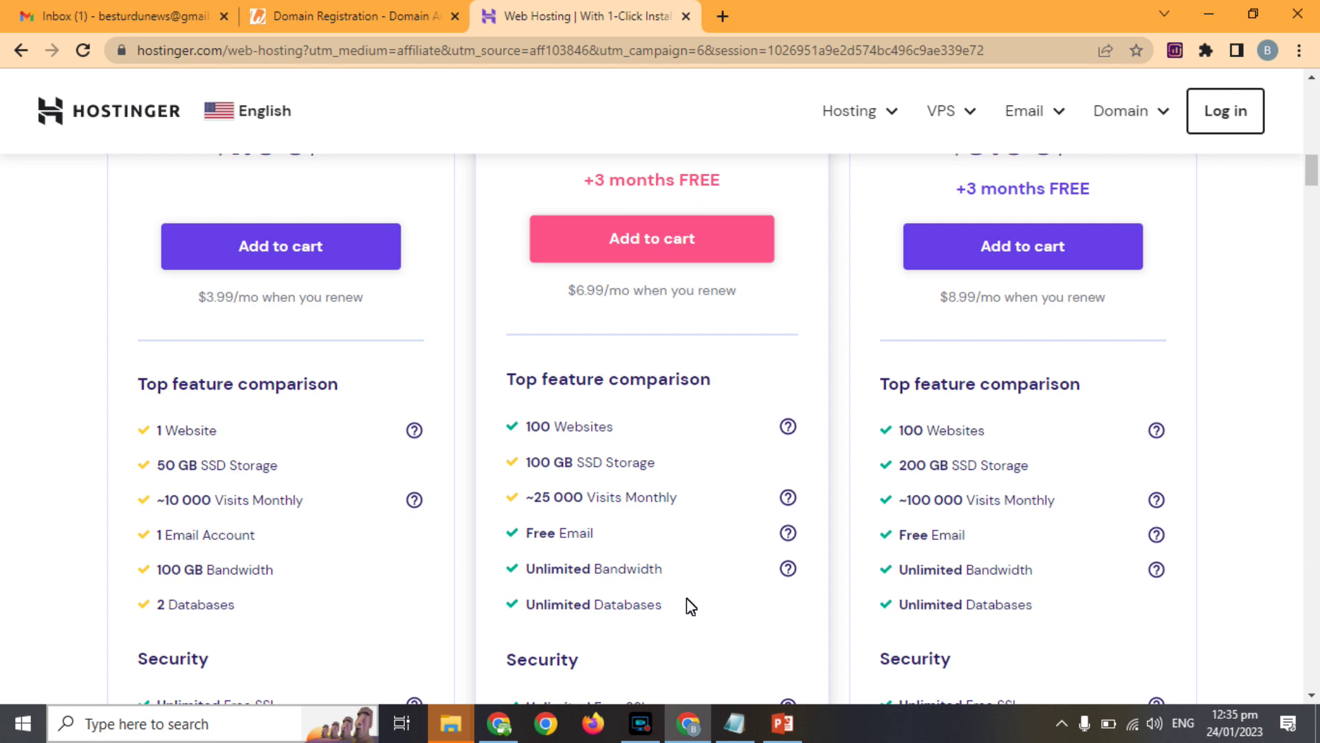
{"action": "mouse_move", "coordinate": [1314, 181]}
{"action": "left_mouse_down"}
{"action": "mouse_move", "coordinate": [1313, 168]}
{"action": "mouse_move", "coordinate": [1313, 183]}
{"action": "left_mouse_up"}
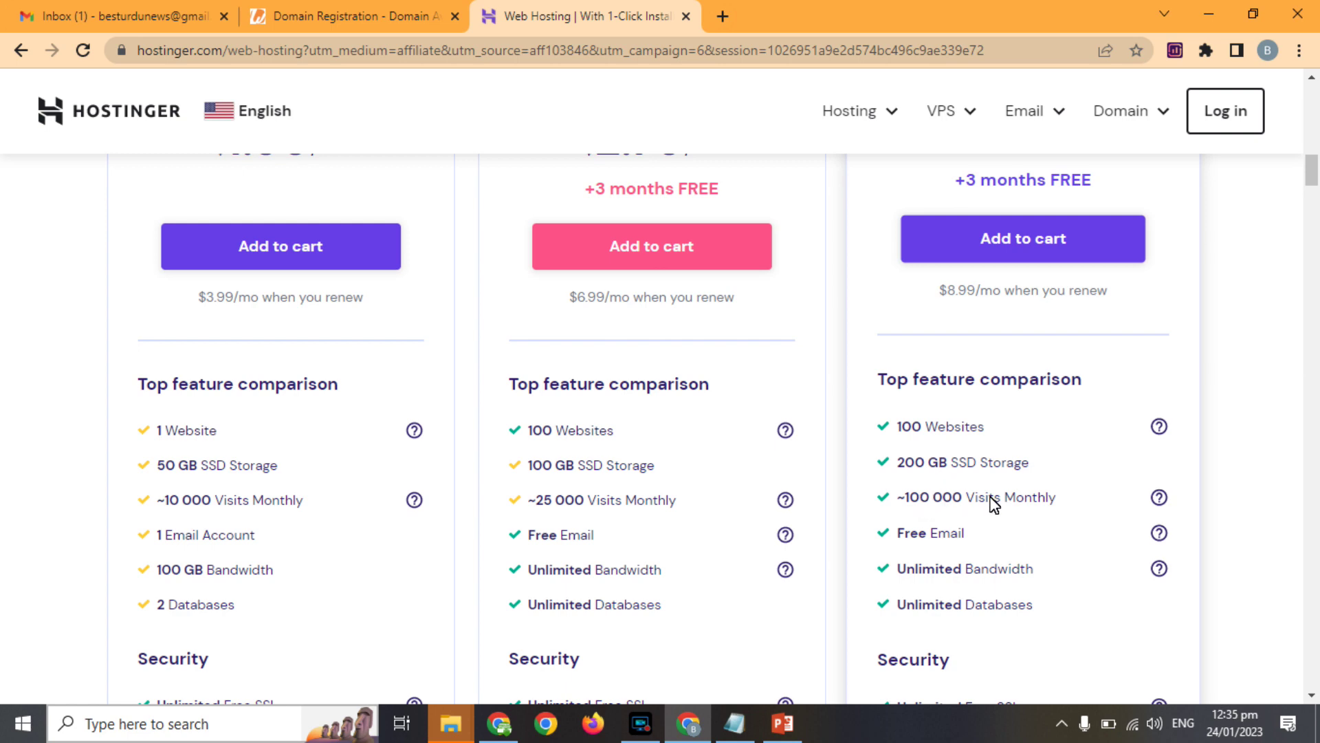
{"action": "left_click_drag", "start_coordinate": [1313, 182], "coordinate": [1313, 204]}
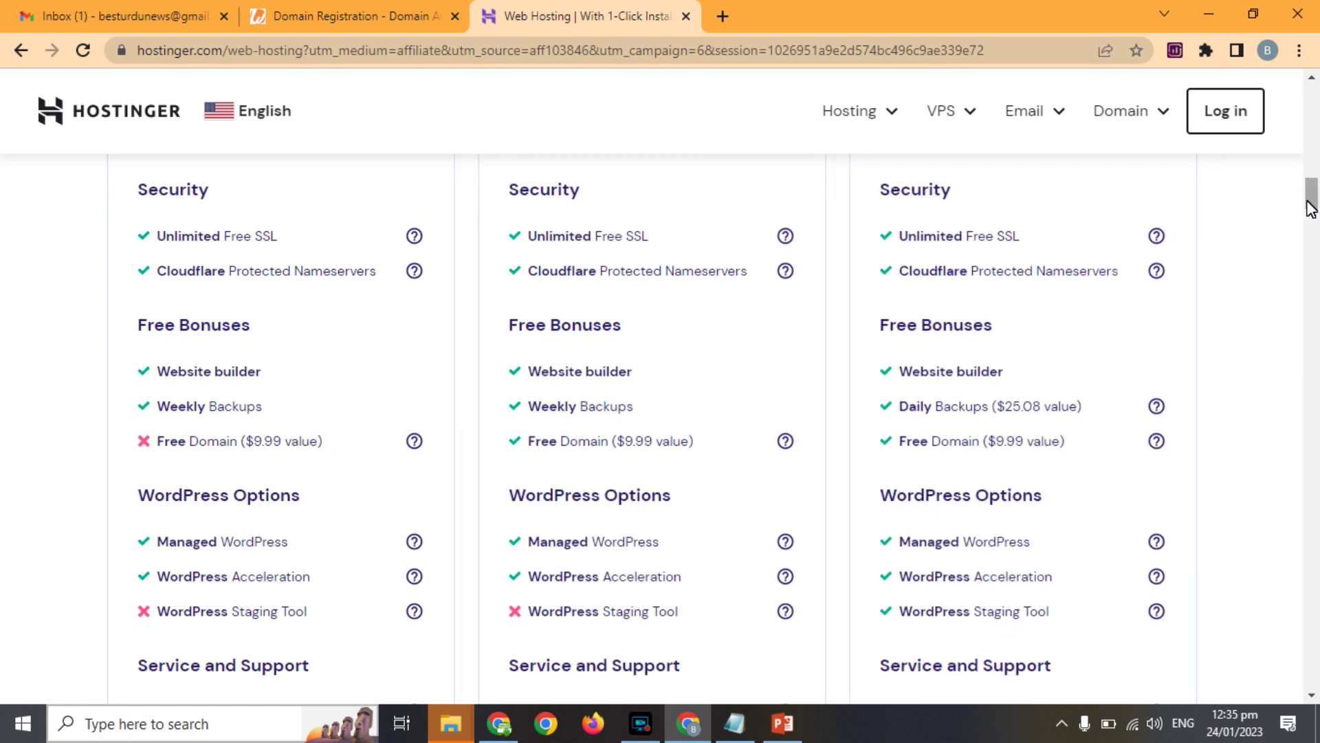
{"action": "left_click_drag", "start_coordinate": [1309, 200], "coordinate": [1310, 169]}
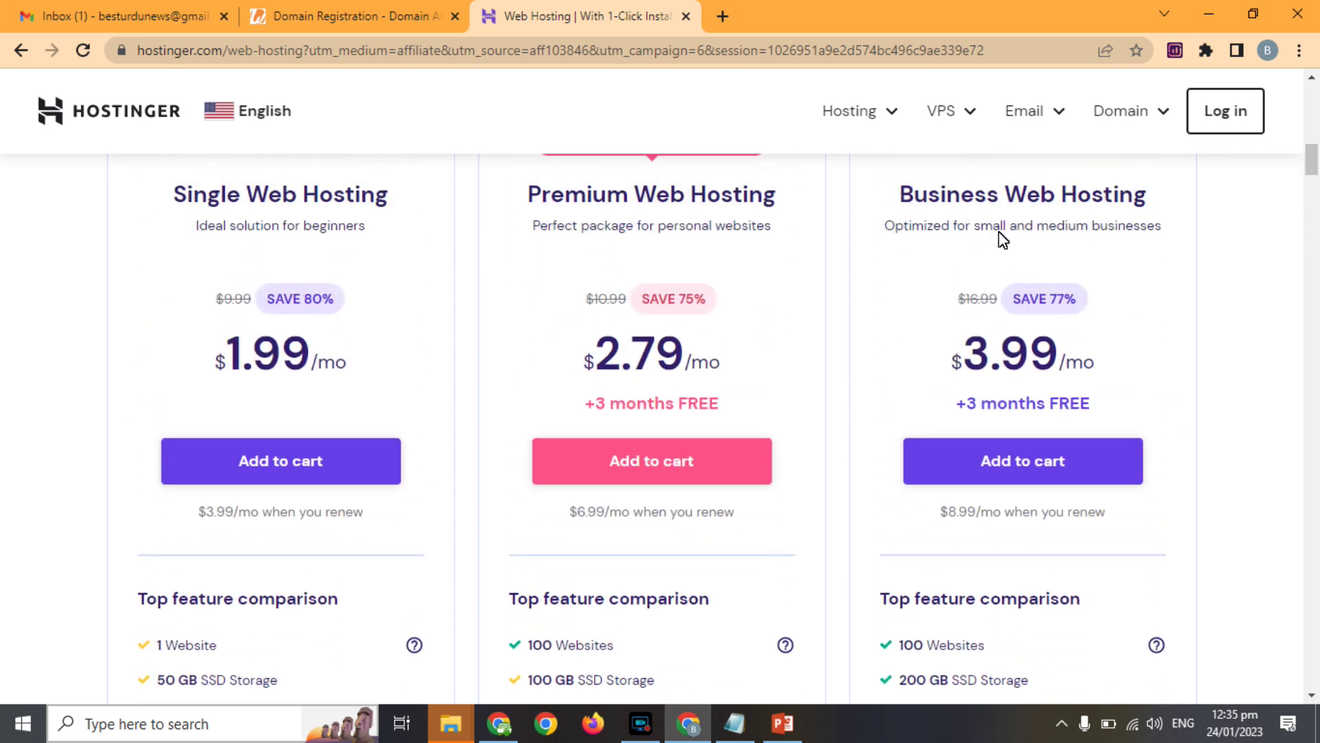
Add the Premium Web Hosting plan to the cart and choose the 12 months period.
{"action": "left_click", "coordinate": [641, 450]}
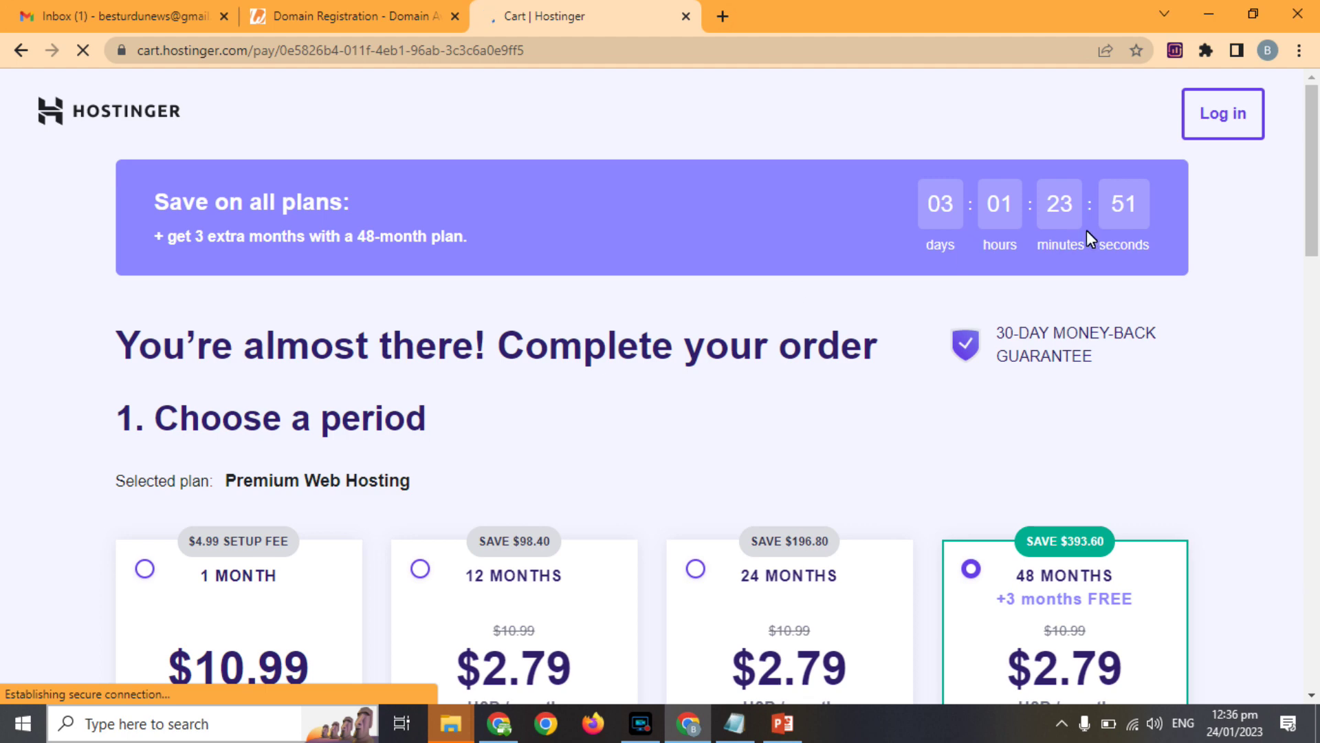
{"action": "left_click_drag", "start_coordinate": [1313, 103], "coordinate": [1313, 184]}
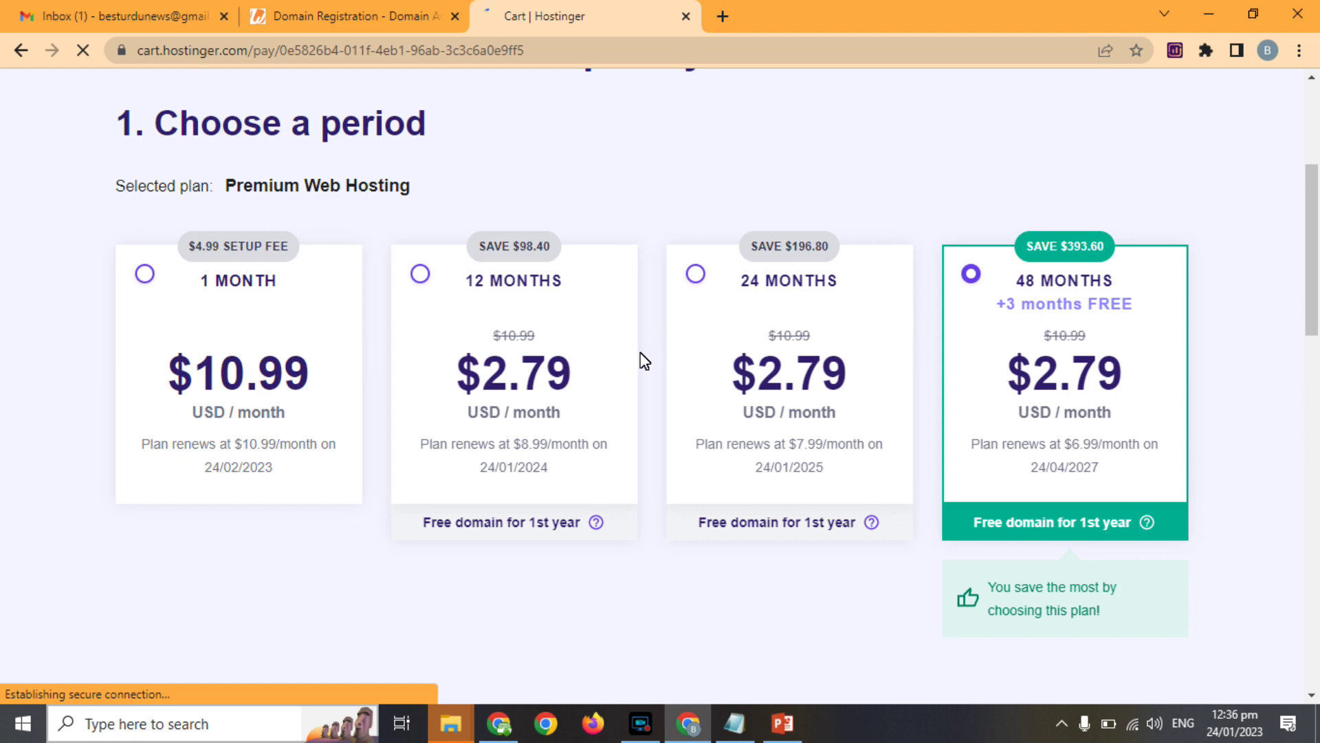
{"action": "left_click", "coordinate": [422, 275]}
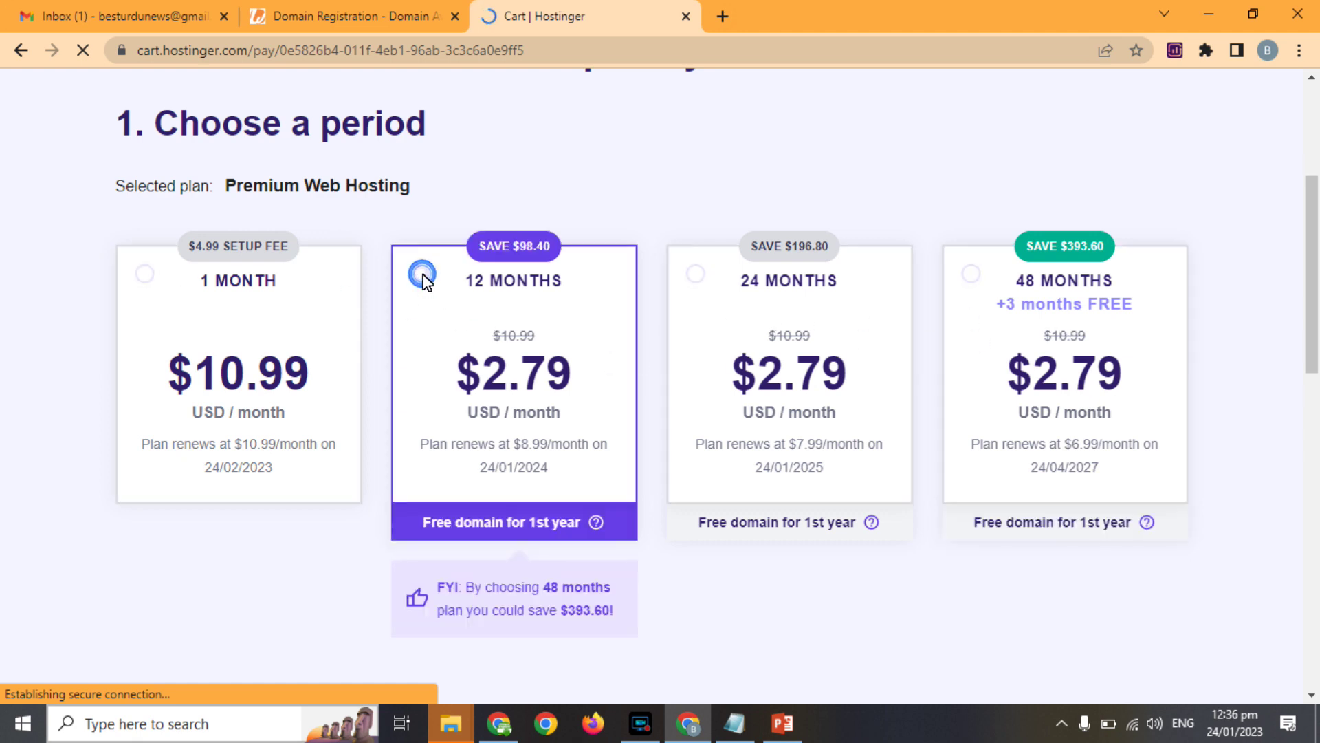
Sign in to the Hostinger order with the listed Google account.
{"action": "left_click_drag", "start_coordinate": [1313, 187], "coordinate": [1313, 361]}
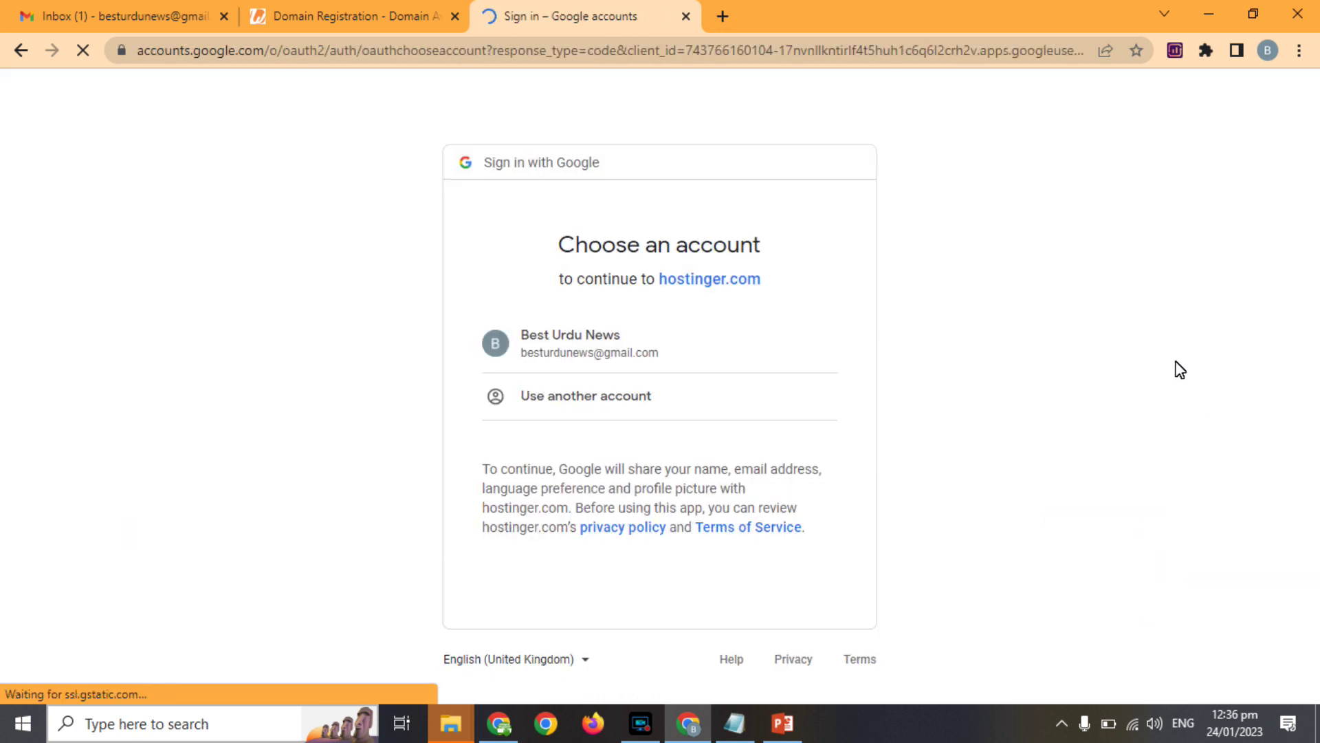
{"action": "left_click", "coordinate": [553, 360]}
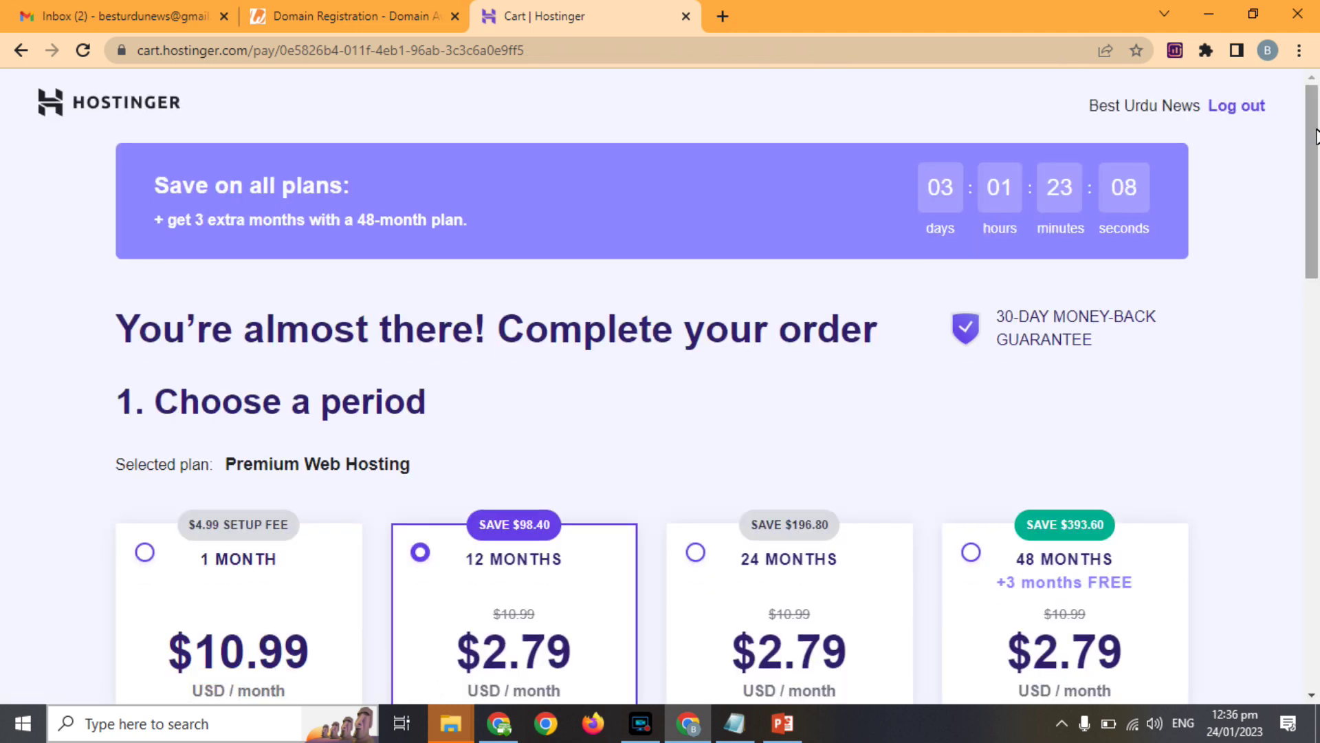
Review the order summary in the payment section, including the plan discount, original price and total.
{"action": "scroll", "coordinate": [1297, 148], "scroll_direction": "down", "scroll_amount": 1}
{"action": "scroll", "coordinate": [1289, 134], "scroll_direction": "up", "scroll_amount": 1}
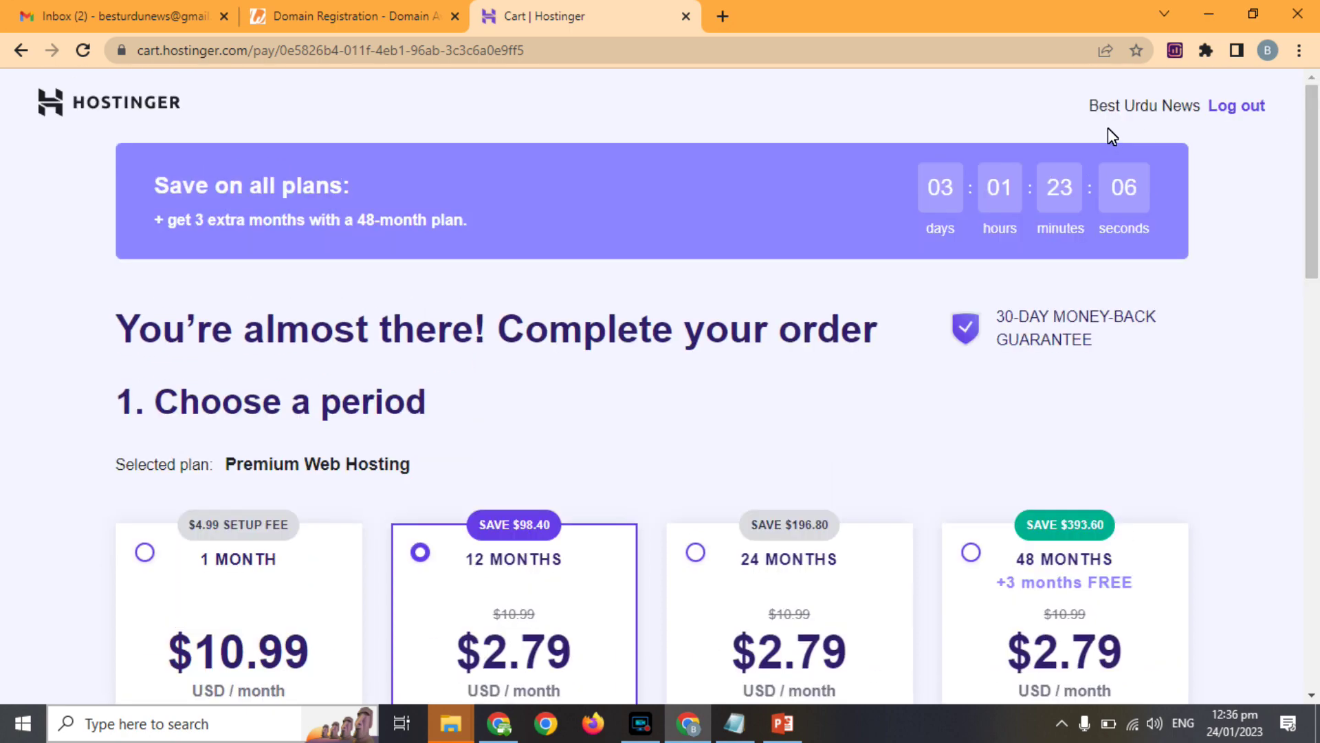
{"action": "left_click_drag", "start_coordinate": [1313, 152], "coordinate": [1317, 442]}
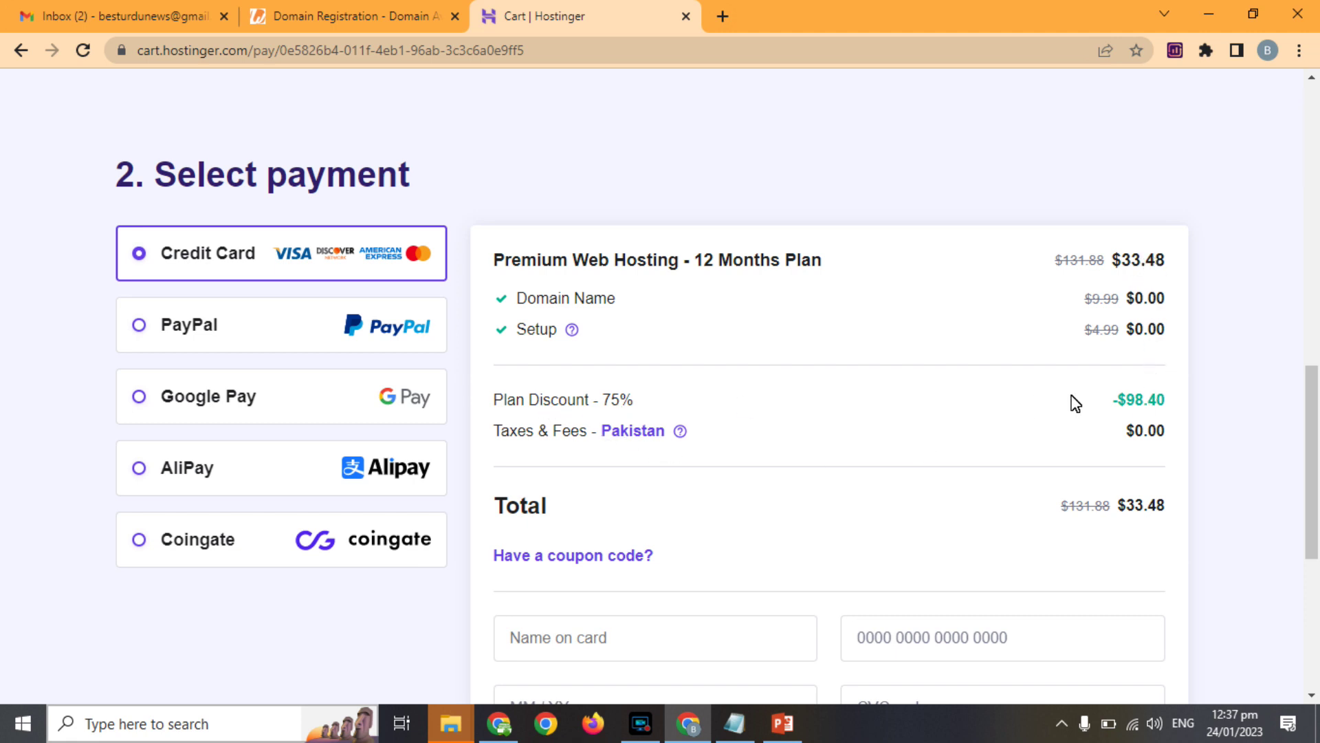
{"action": "double_click", "coordinate": [1138, 402]}
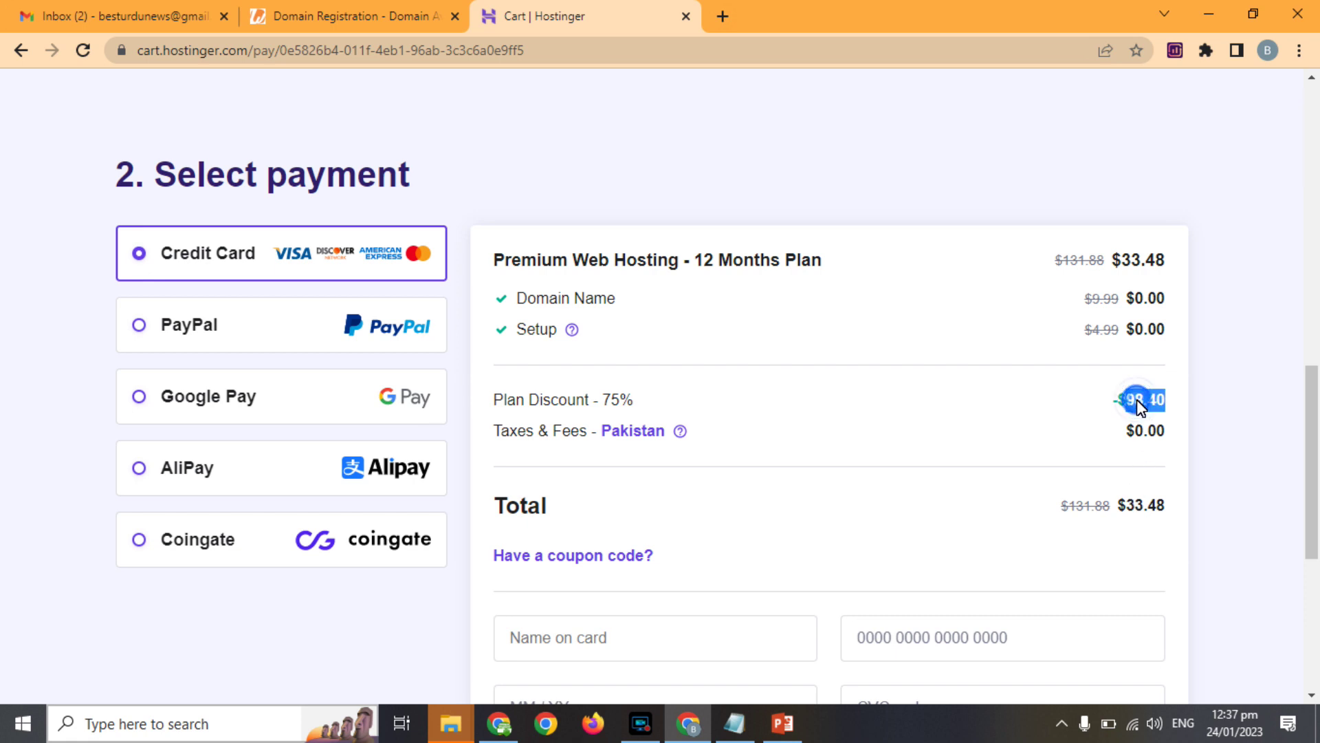
{"action": "double_click", "coordinate": [1142, 515]}
{"action": "double_click", "coordinate": [1084, 512]}
{"action": "left_click_drag", "start_coordinate": [1313, 433], "coordinate": [1313, 490]}
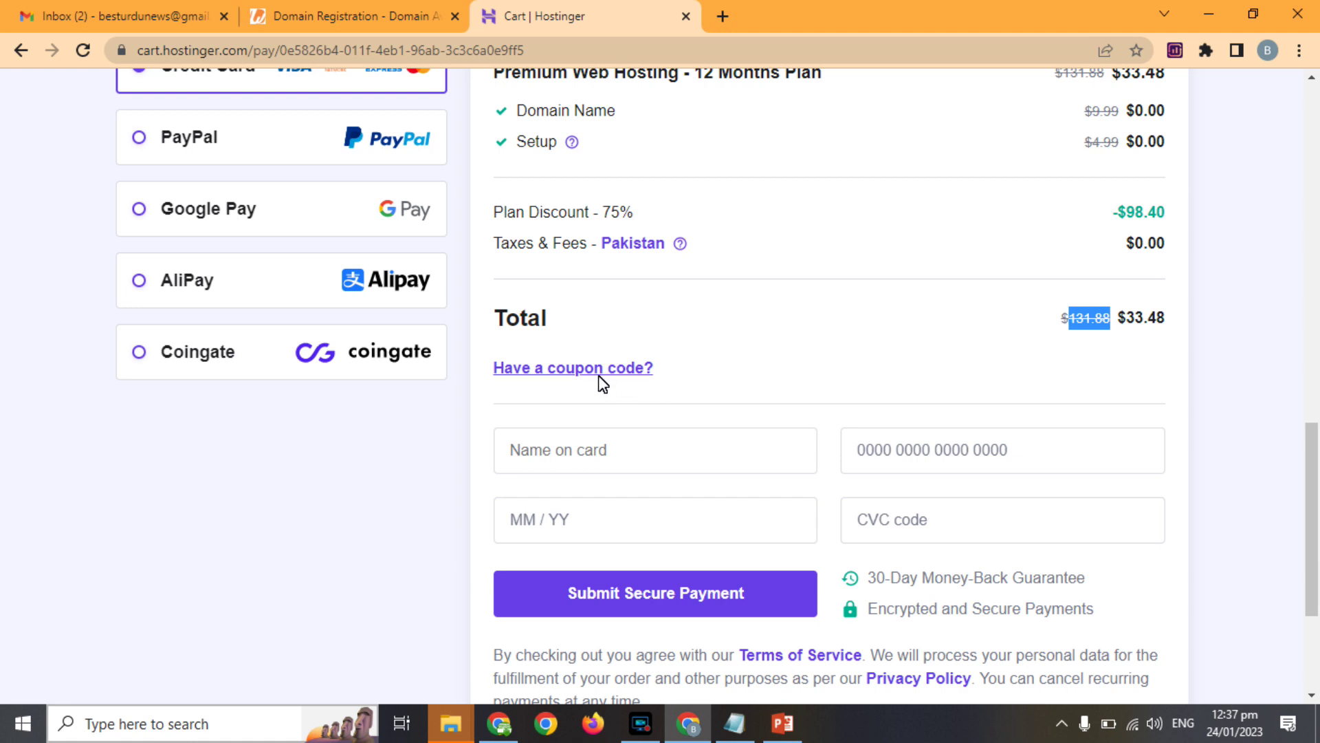
Apply the coupon code KASHIF to the hosting order and review the payment section.
{"action": "left_click", "coordinate": [596, 374]}
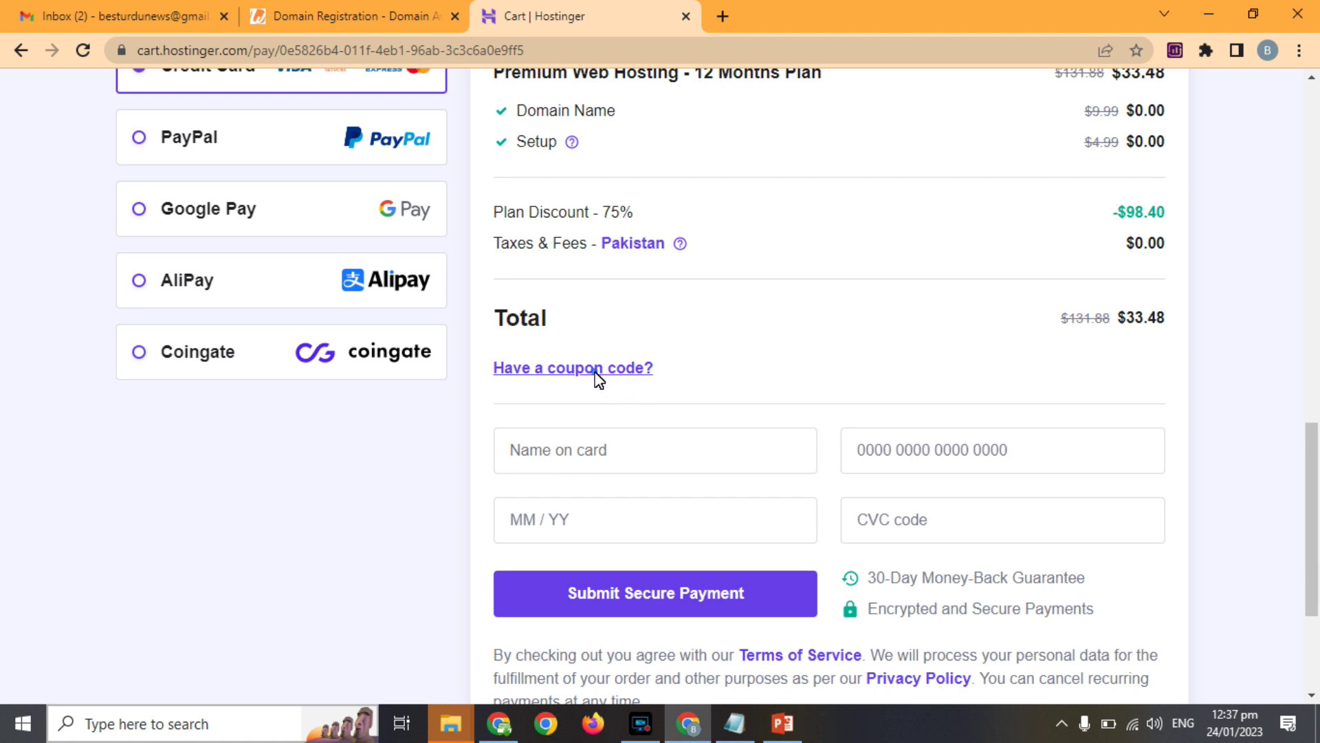
{"action": "left_click", "coordinate": [585, 427]}
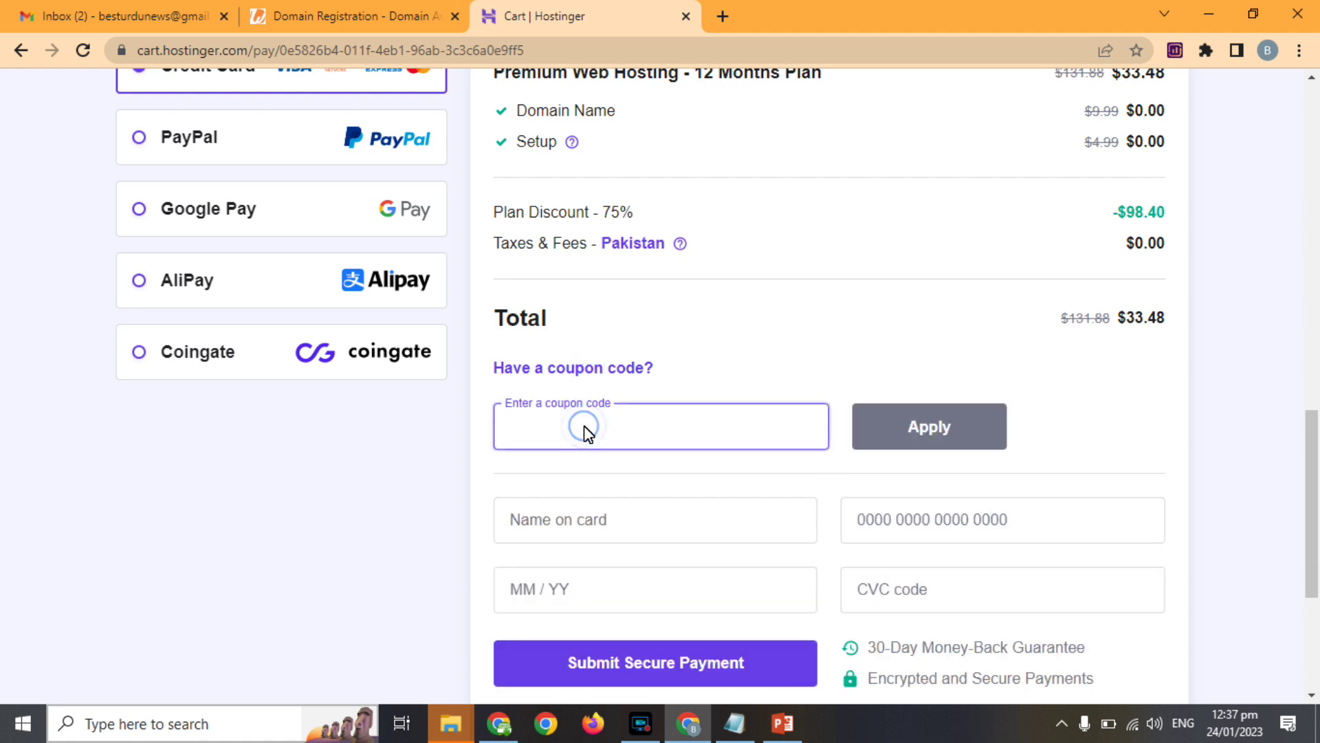
{"action": "type", "text": "KASHIF"}
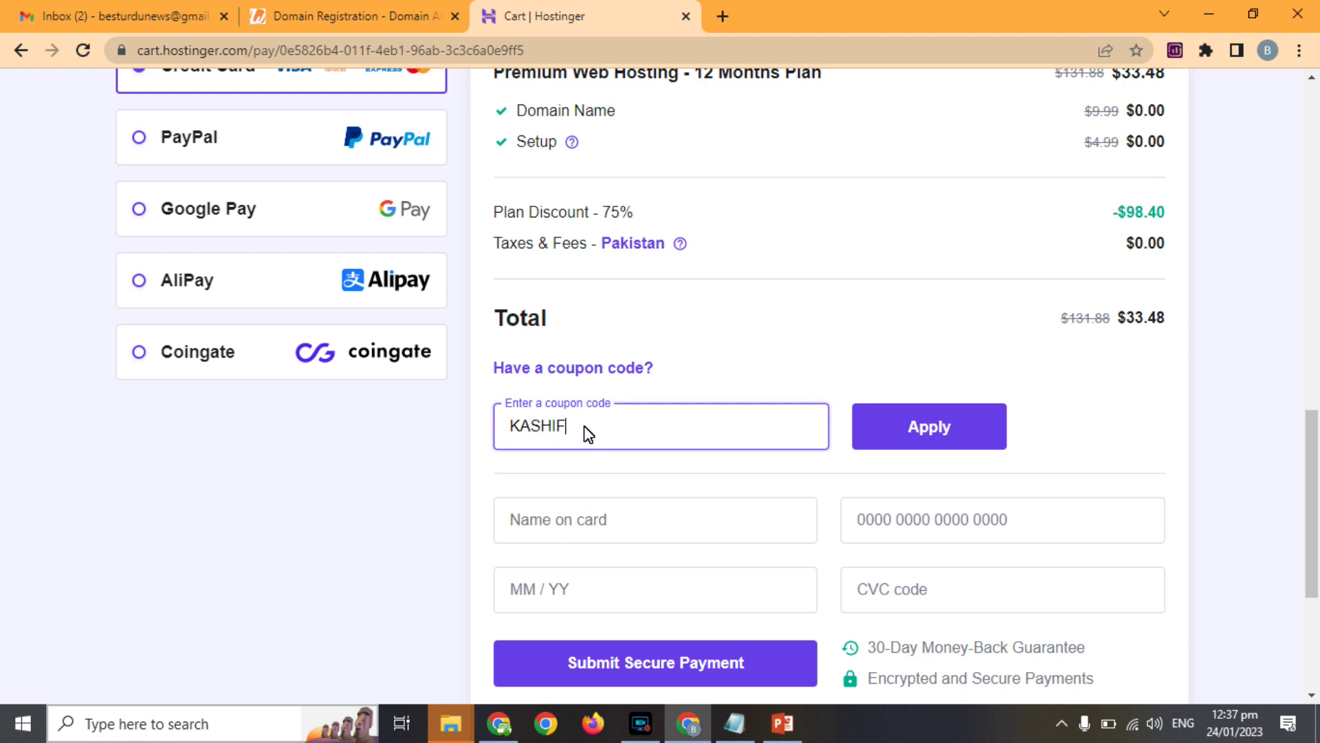
{"action": "left_click", "coordinate": [944, 417]}
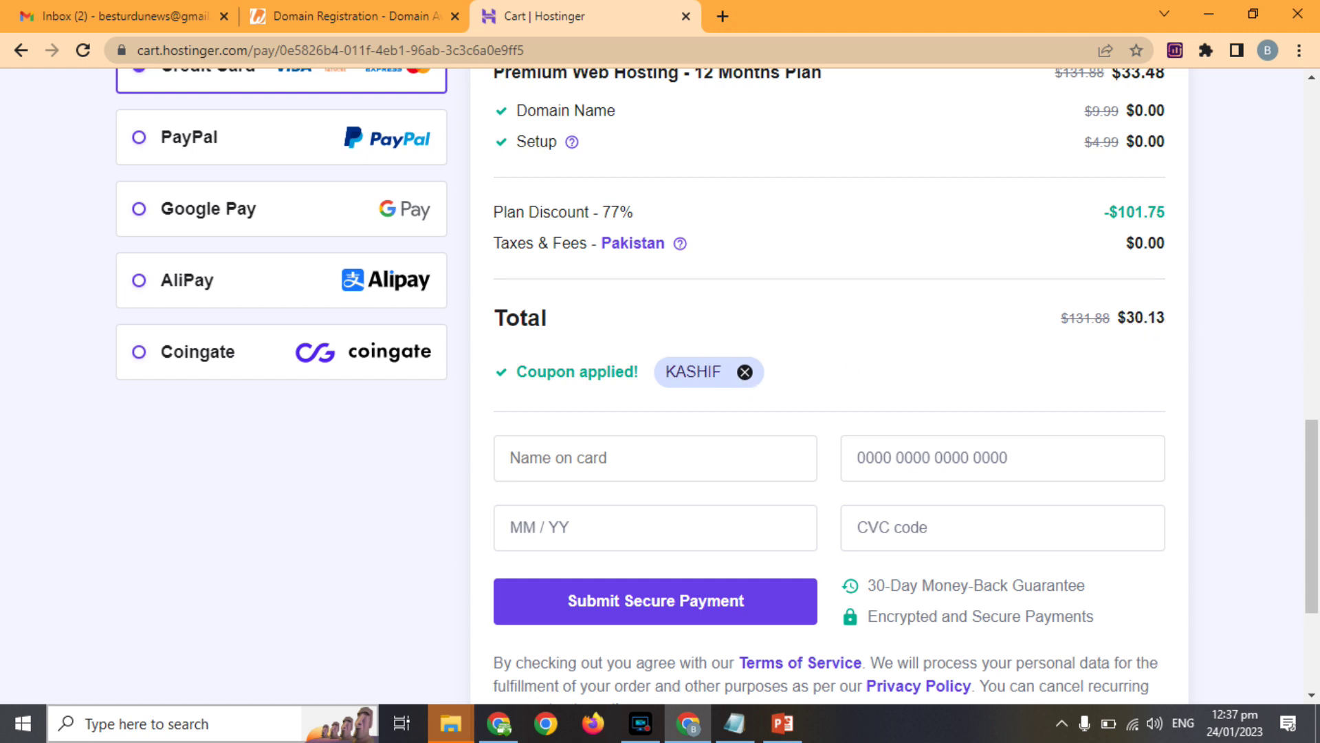
{"action": "scroll", "coordinate": [834, 208], "scroll_direction": "up", "scroll_amount": 2}
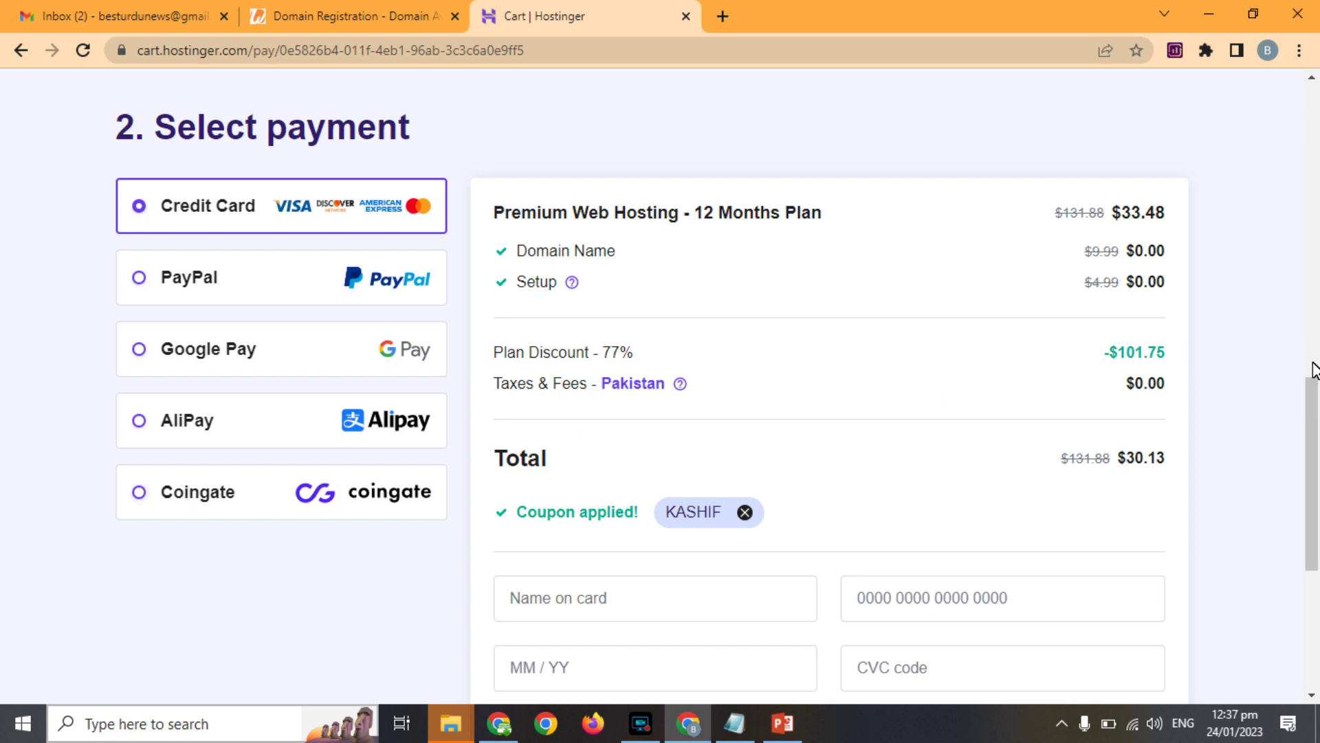
{"action": "left_click_drag", "start_coordinate": [1312, 385], "coordinate": [1309, 443]}
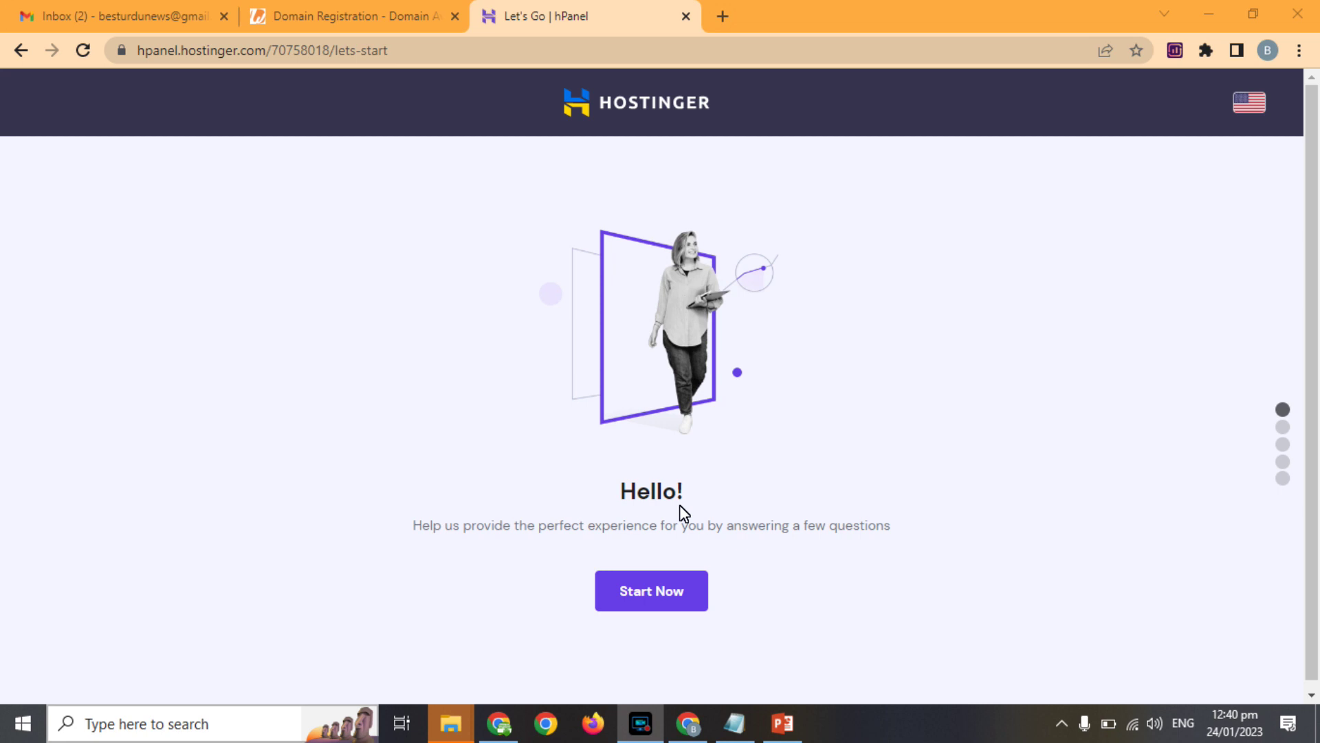
Start the setup survey and answer that the site is for myself, self-built, a Blog, and needs no building help.
{"action": "left_click", "coordinate": [654, 596]}
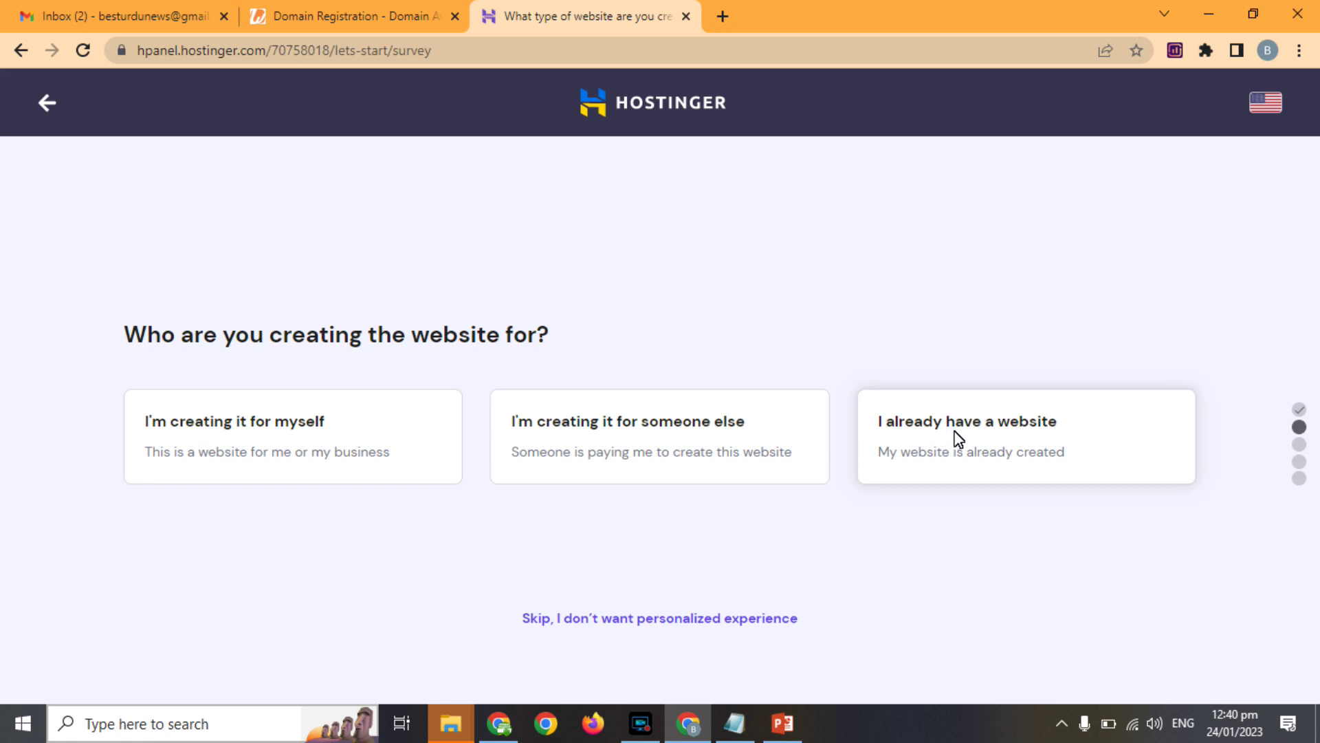
{"action": "left_click", "coordinate": [277, 433]}
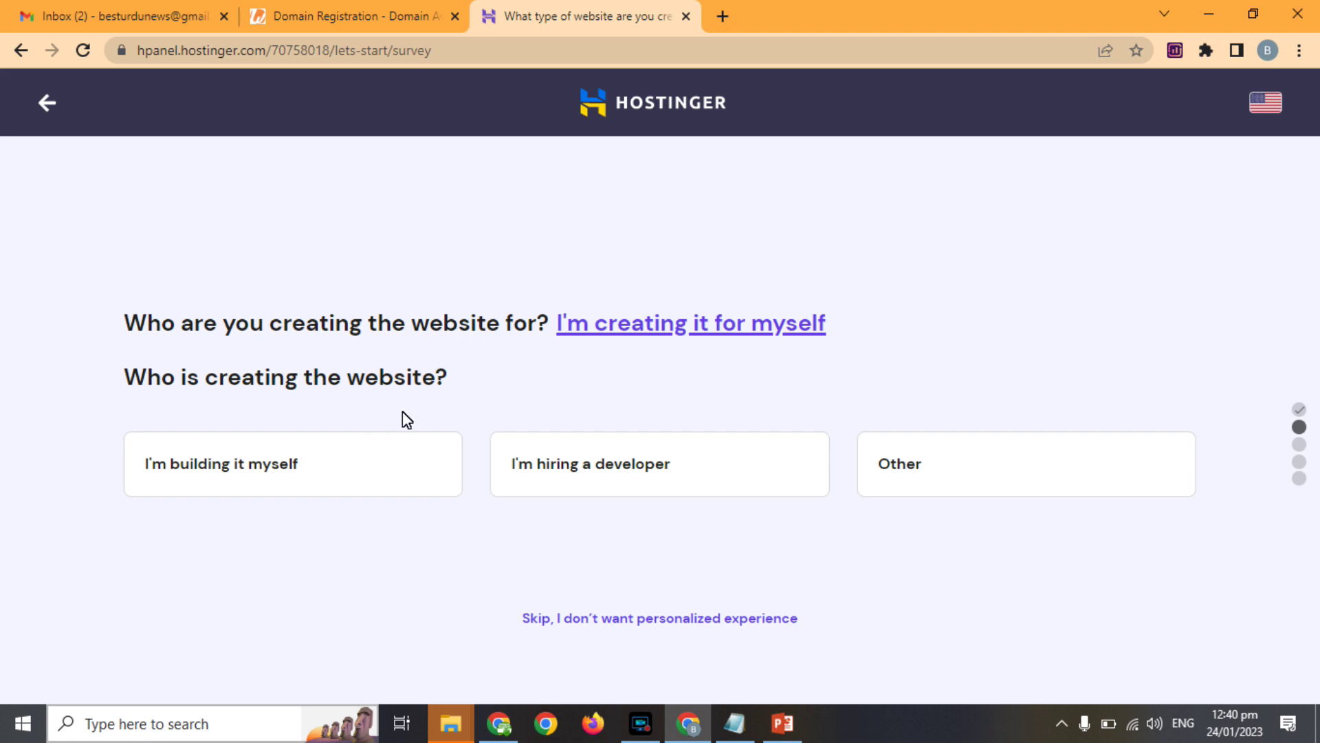
{"action": "left_click", "coordinate": [298, 465]}
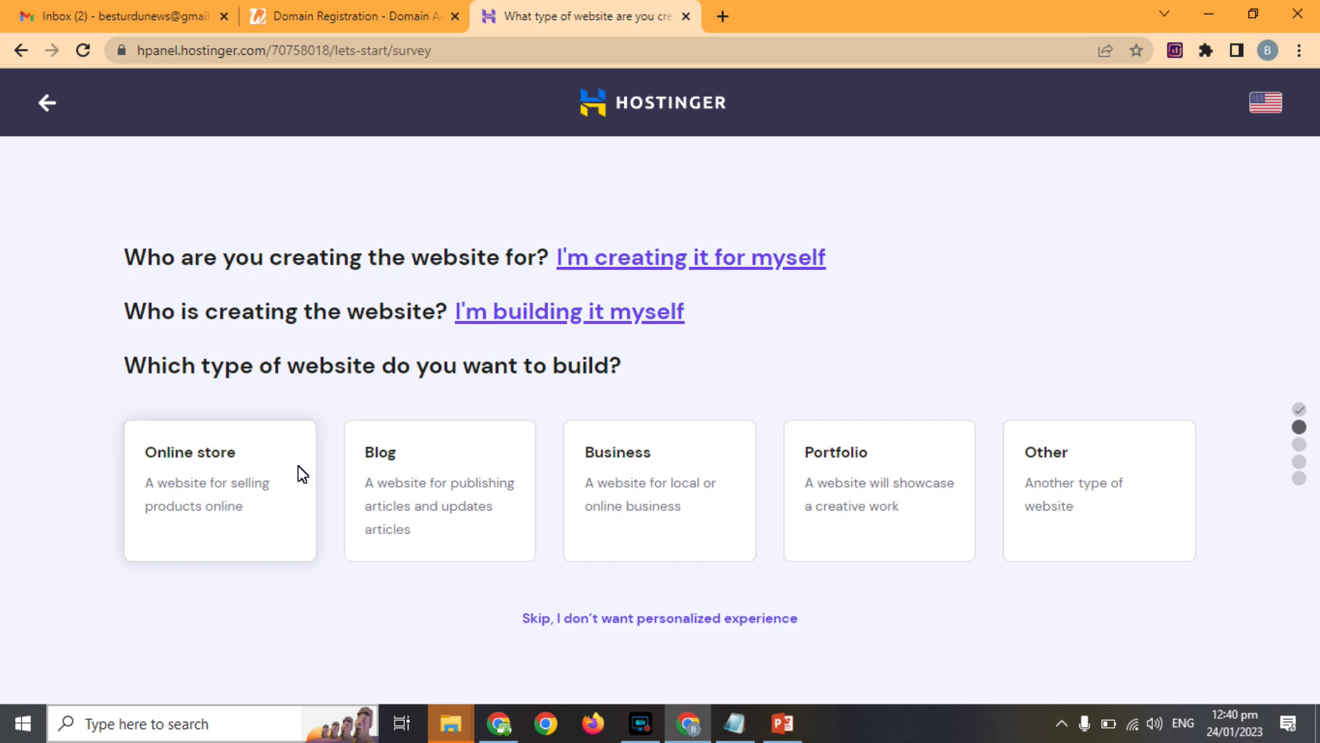
{"action": "left_click", "coordinate": [445, 484]}
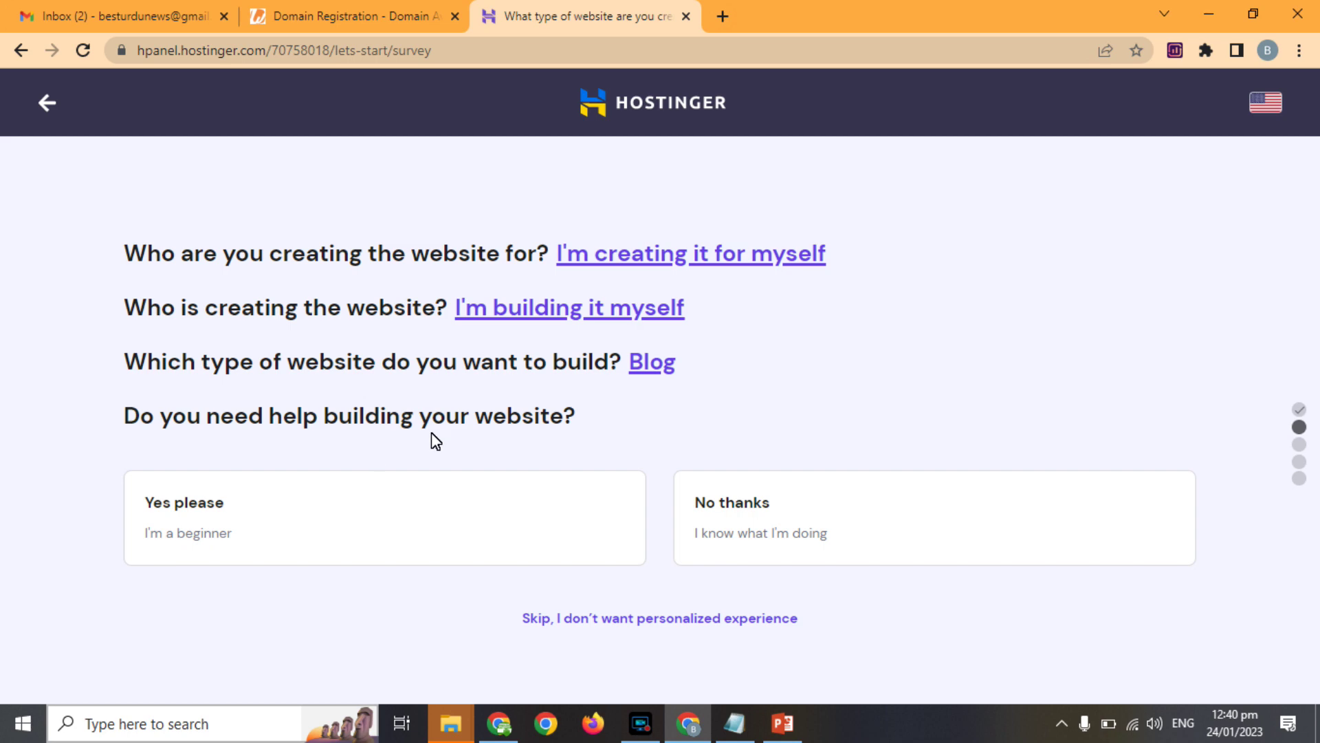
{"action": "left_click", "coordinate": [822, 514]}
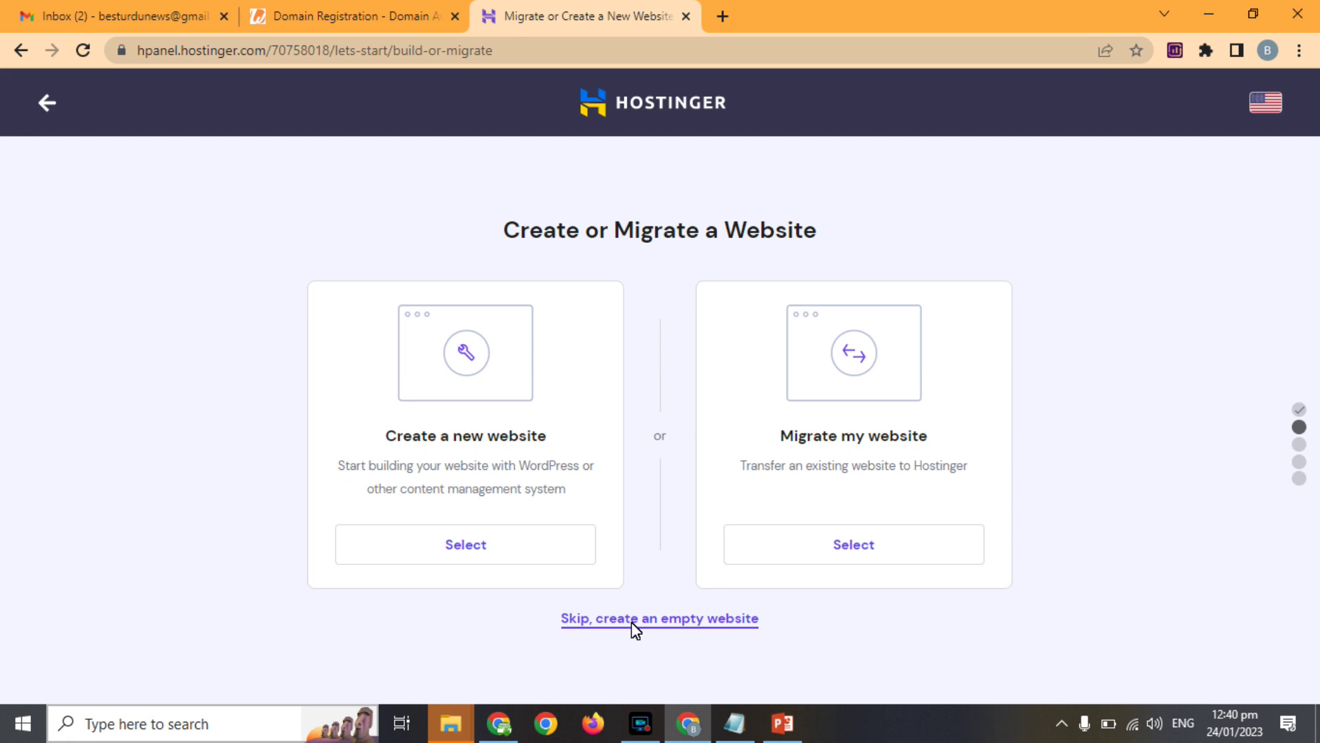
Skip to an empty website, search for besturdunews with the .com extension as the free domain, and continue with it.
{"action": "left_click", "coordinate": [698, 619]}
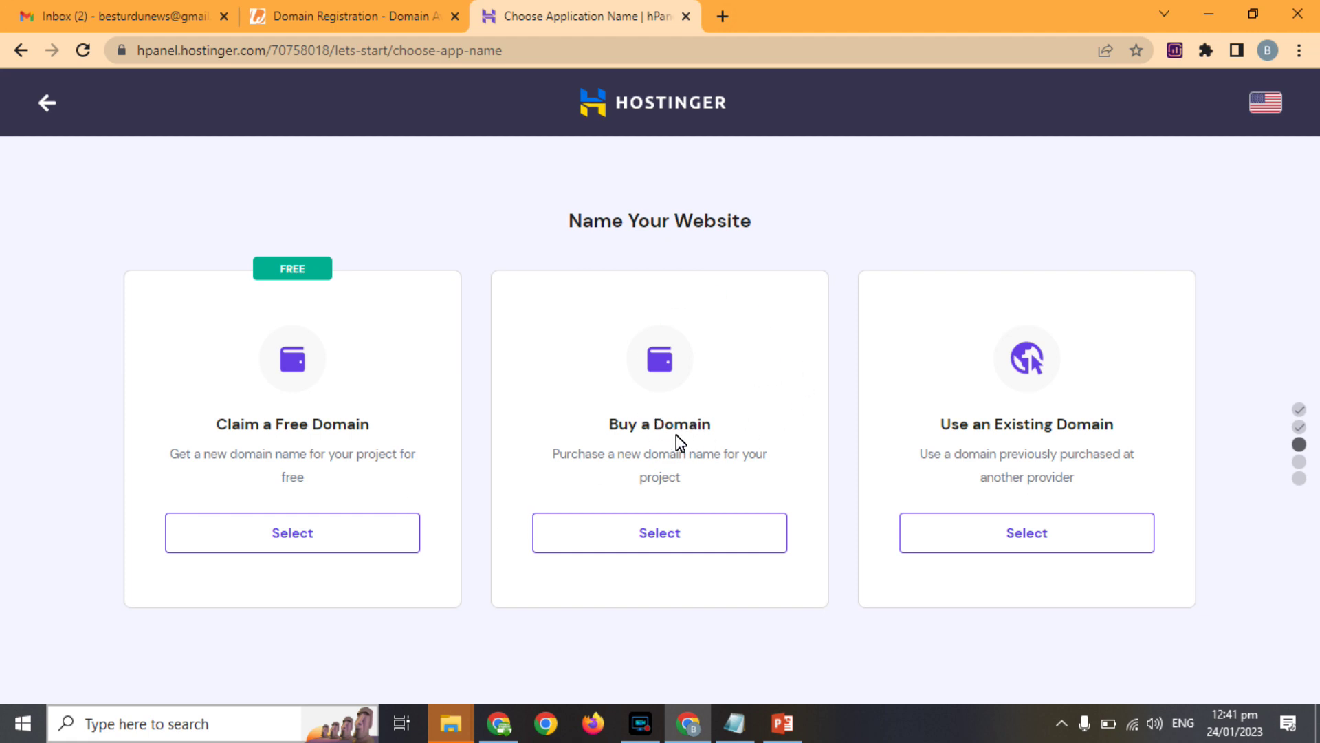
{"action": "left_click", "coordinate": [257, 532]}
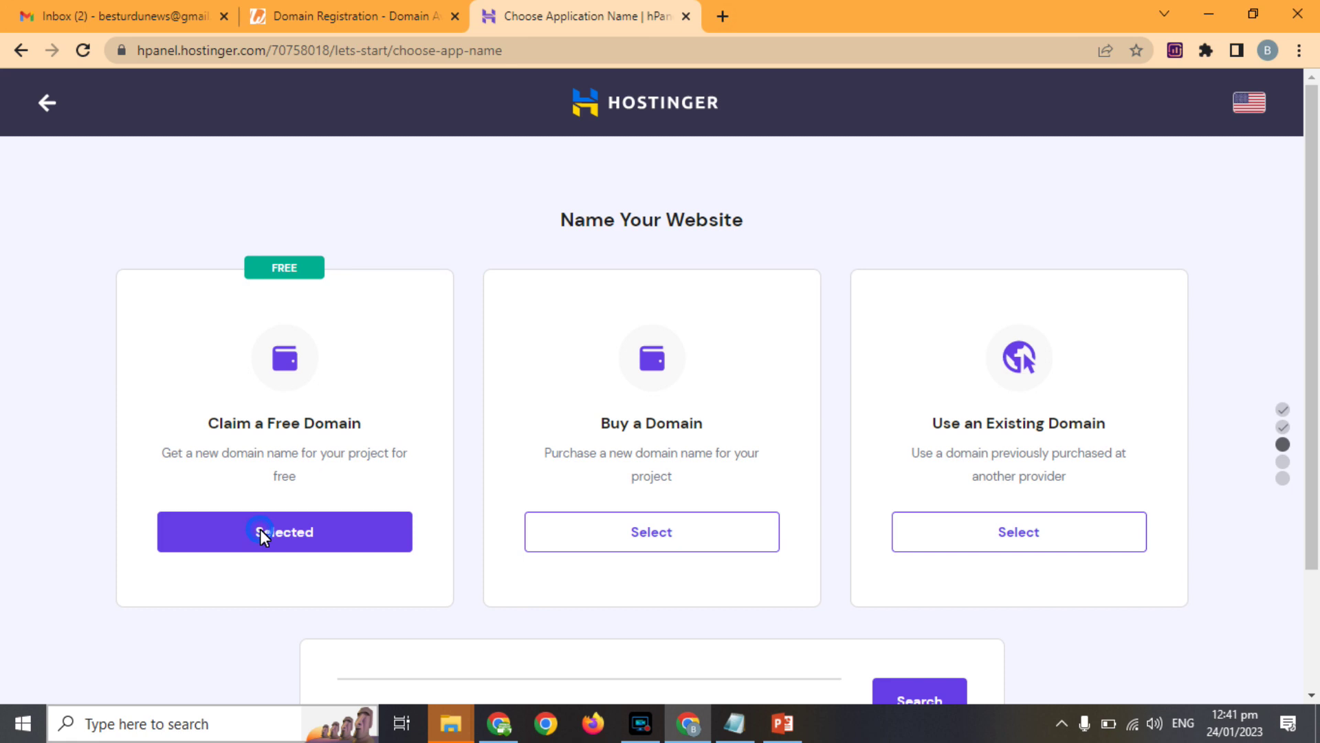
{"action": "left_click", "coordinate": [535, 626]}
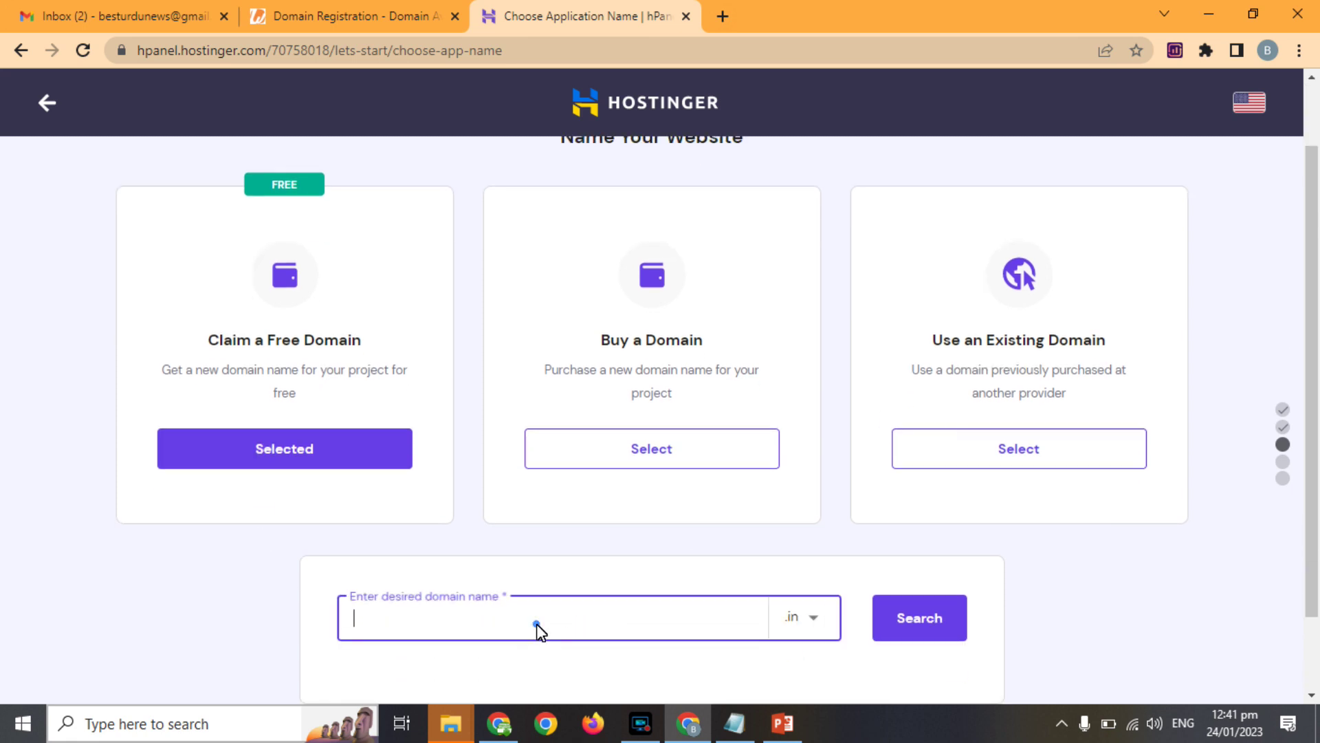
{"action": "type", "text": "besturdunews"}
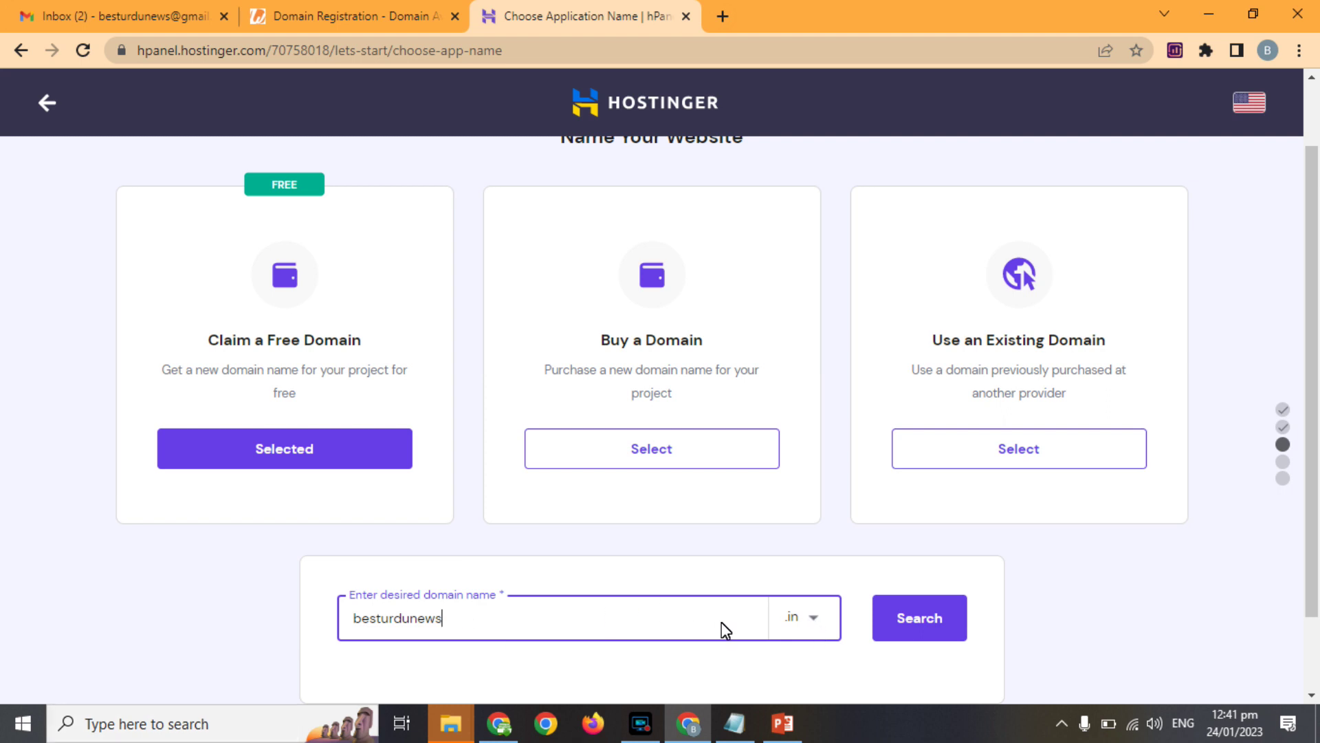
{"action": "left_click", "coordinate": [800, 626]}
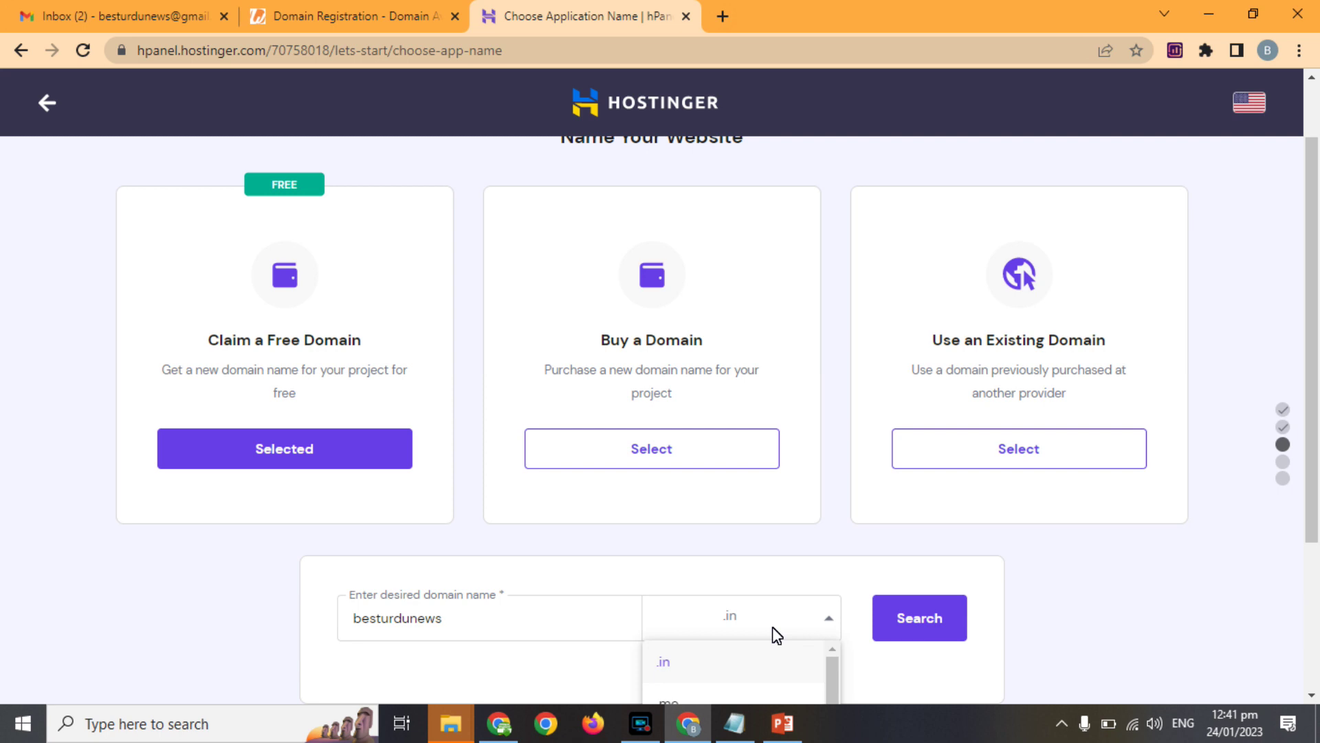
{"action": "type", "text": "com"}
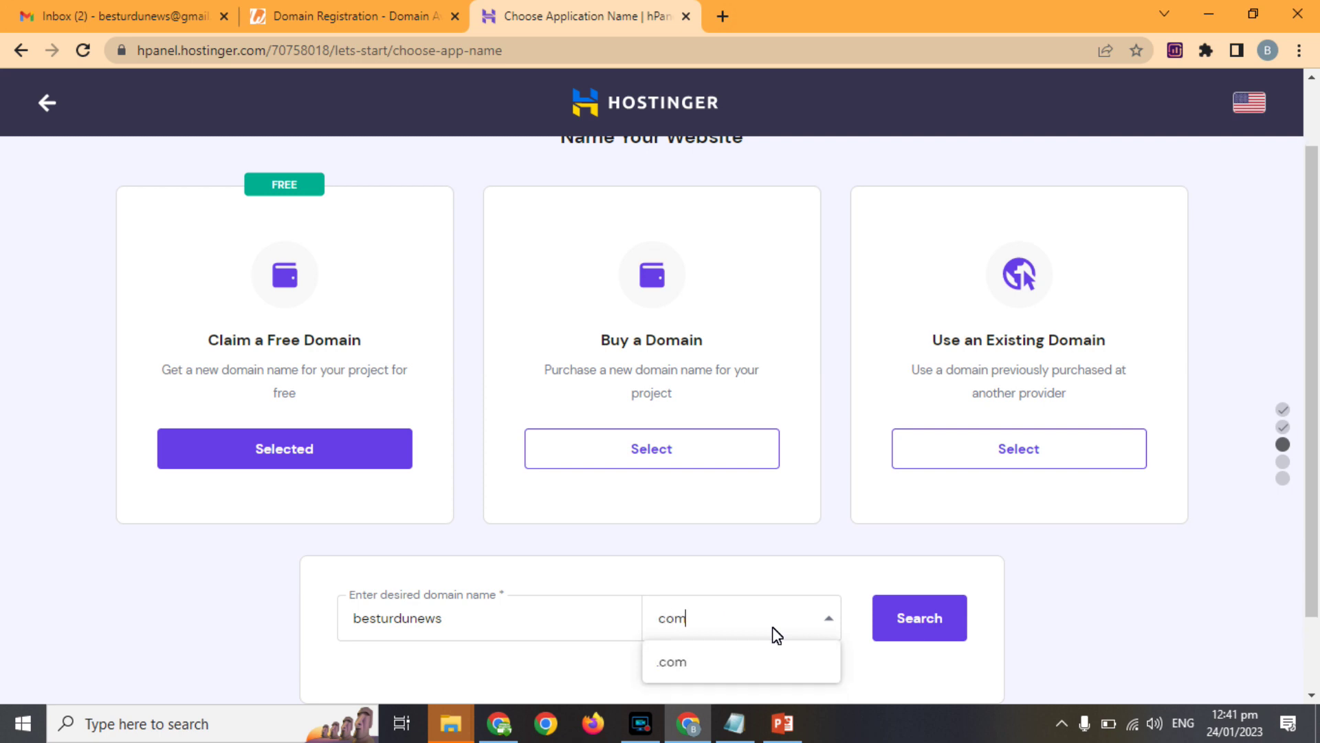
{"action": "left_click", "coordinate": [665, 666]}
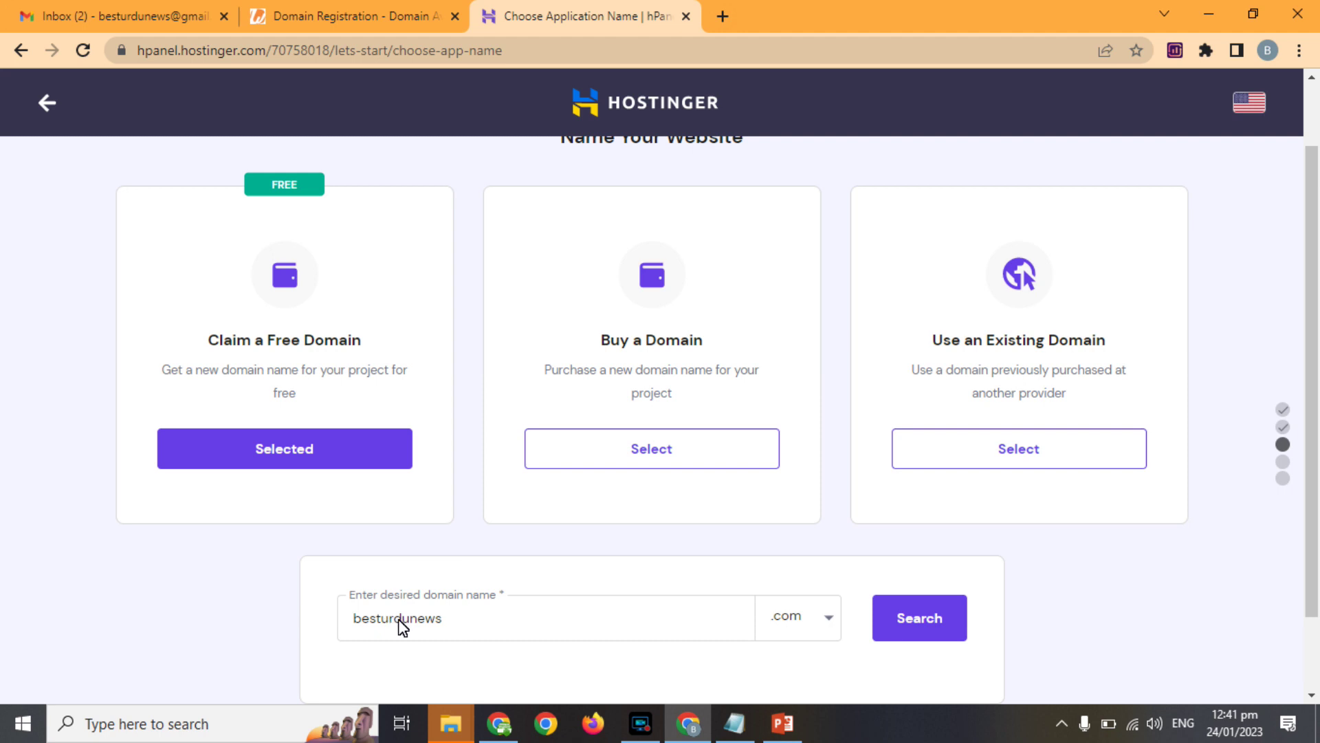
{"action": "left_click", "coordinate": [927, 615]}
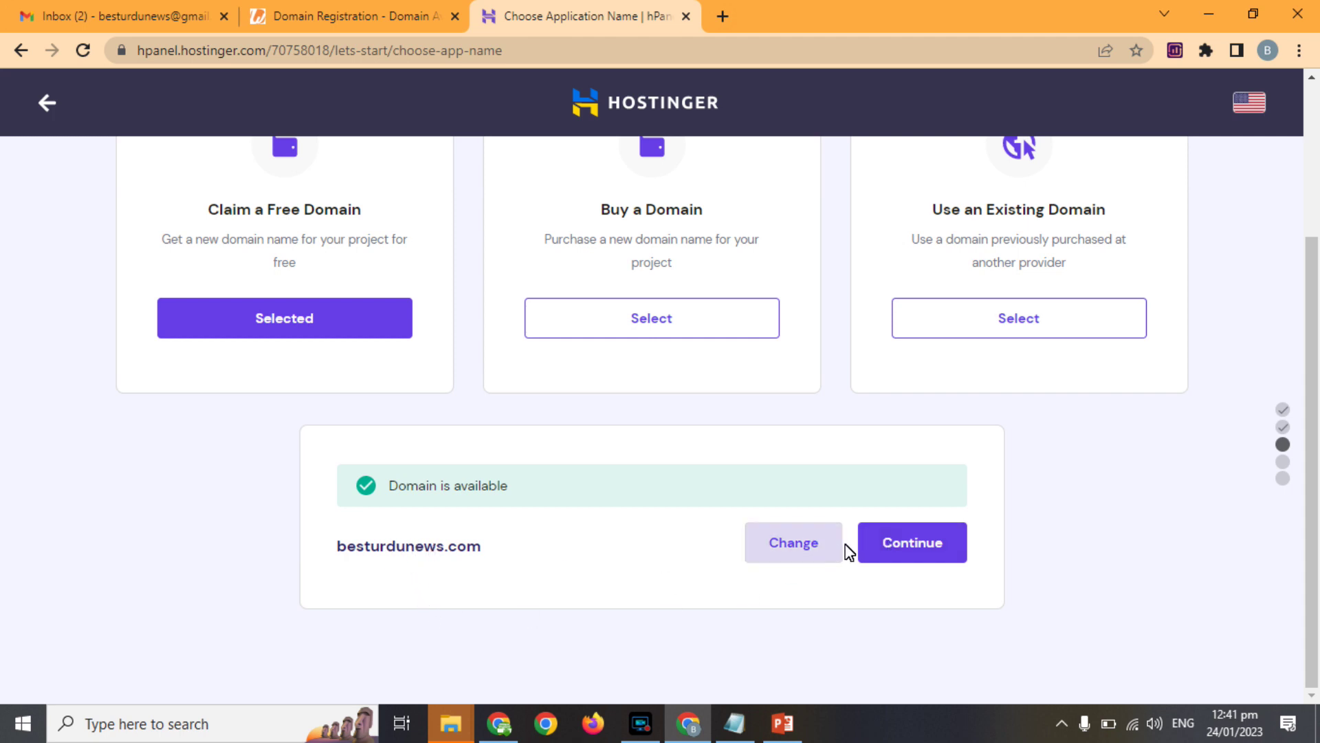
{"action": "left_click", "coordinate": [926, 542]}
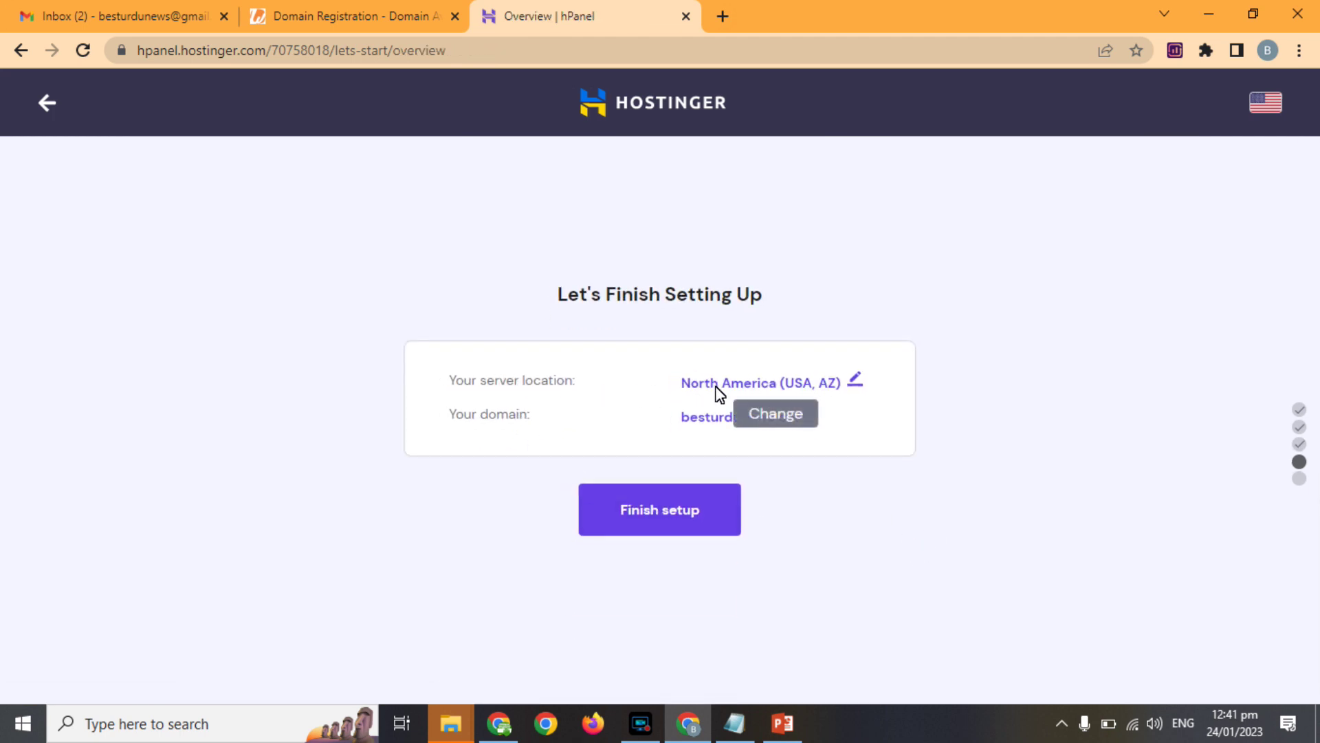
Finish the hosting setup and submit the domain registration's primary details with the country Pakistan and the Personal type.
{"action": "left_click", "coordinate": [651, 511]}
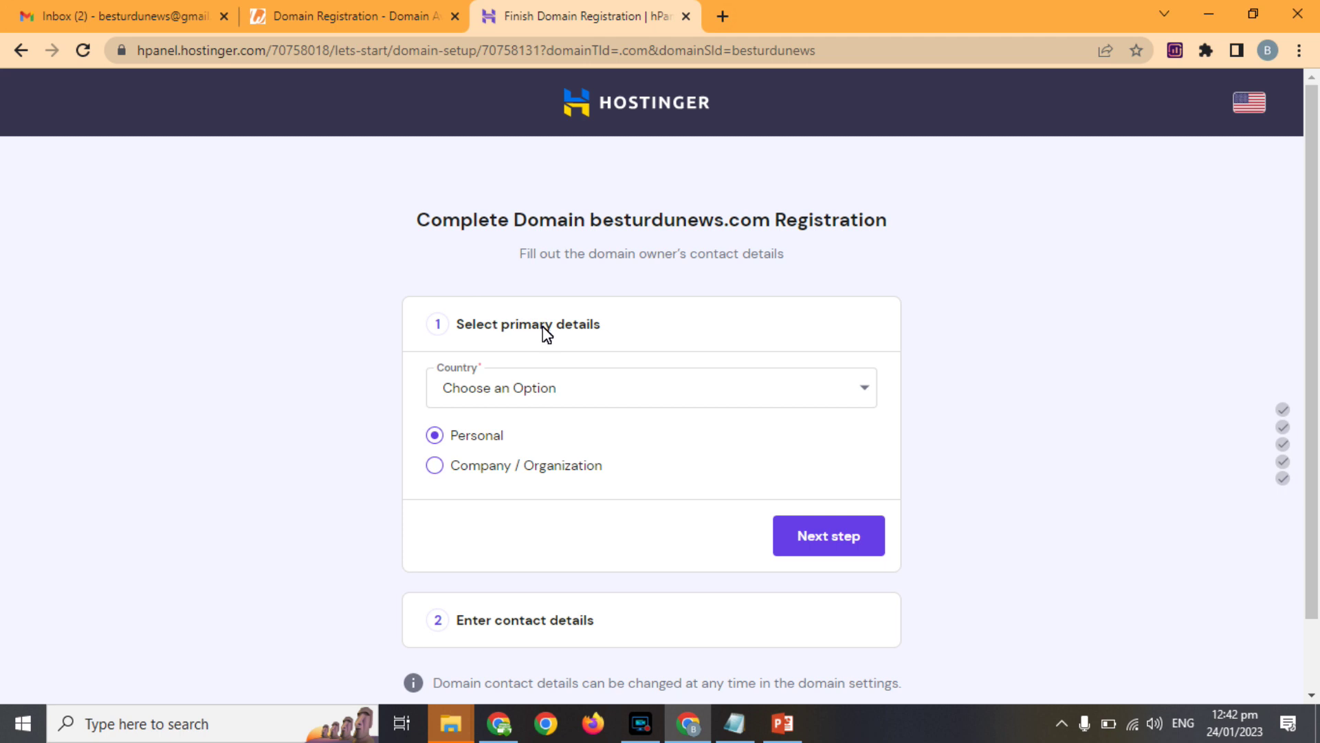
{"action": "left_click", "coordinate": [864, 385]}
{"action": "type", "text": "p"}
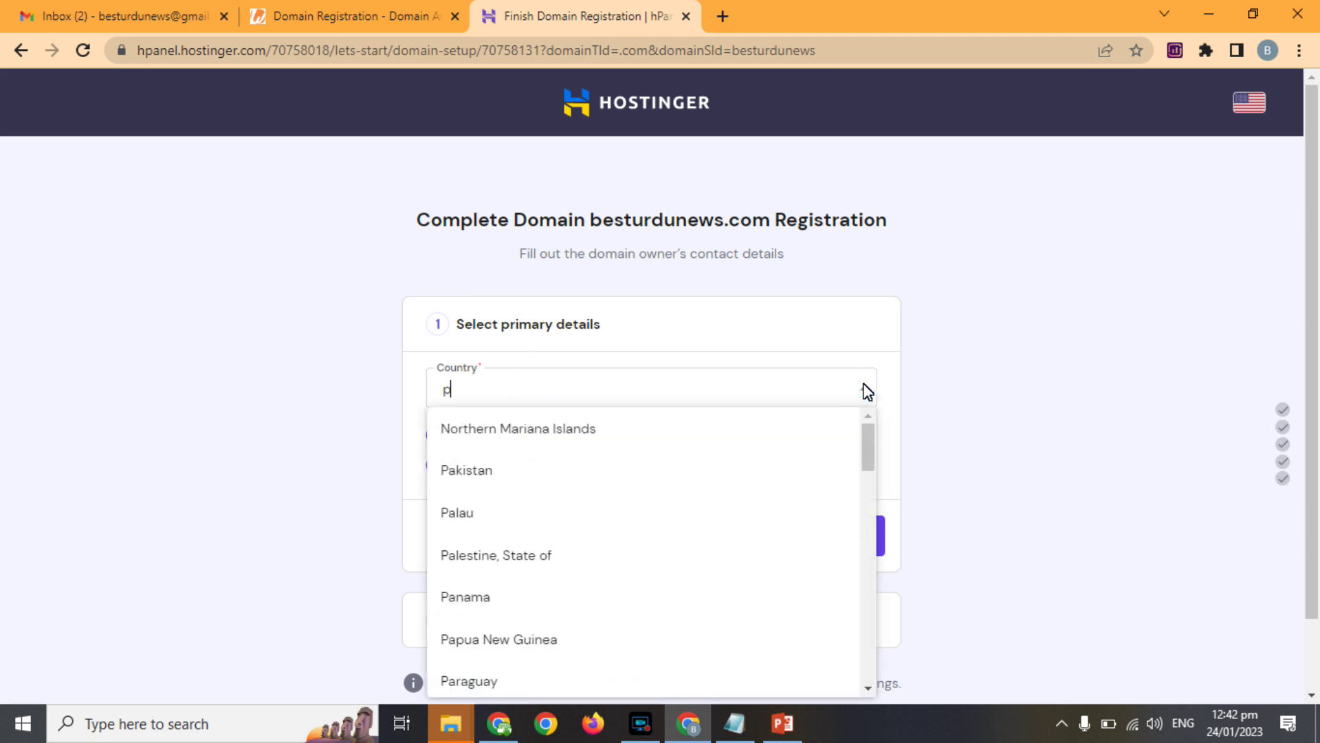
{"action": "type", "text": "ak"}
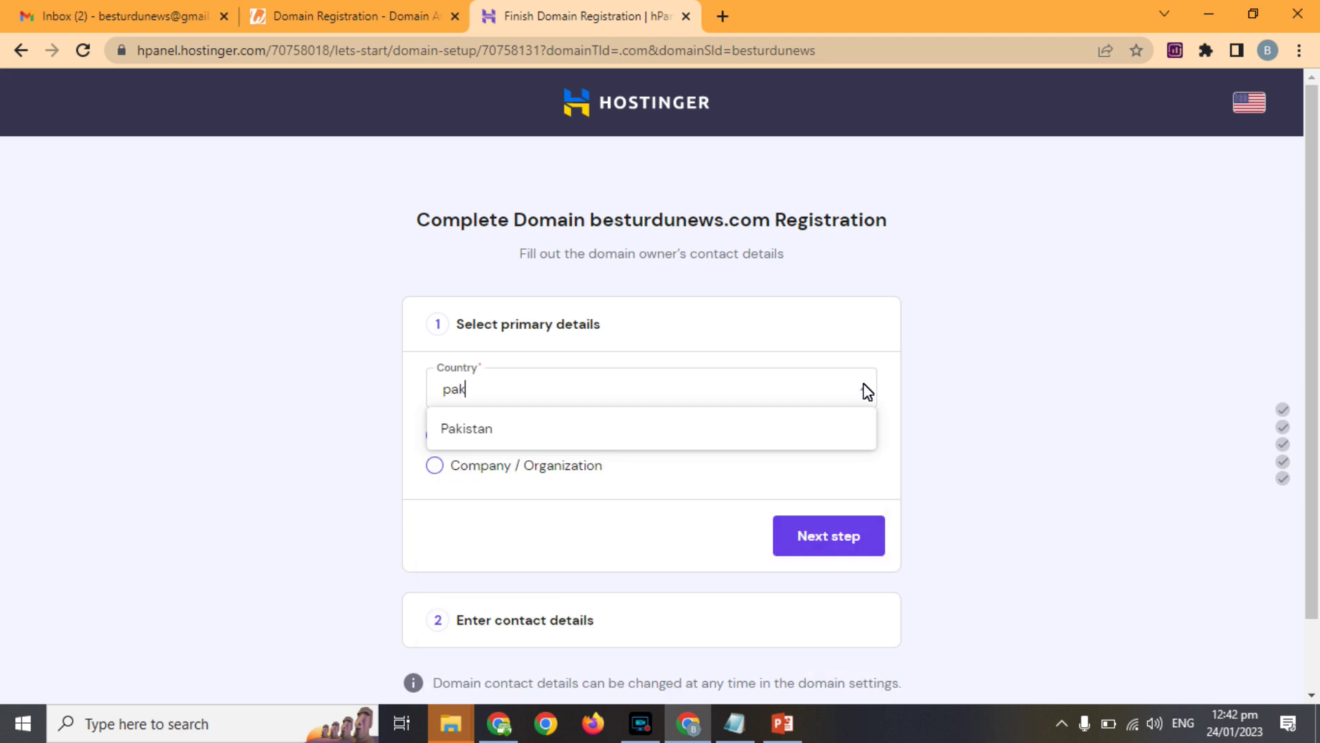
{"action": "left_click", "coordinate": [463, 430]}
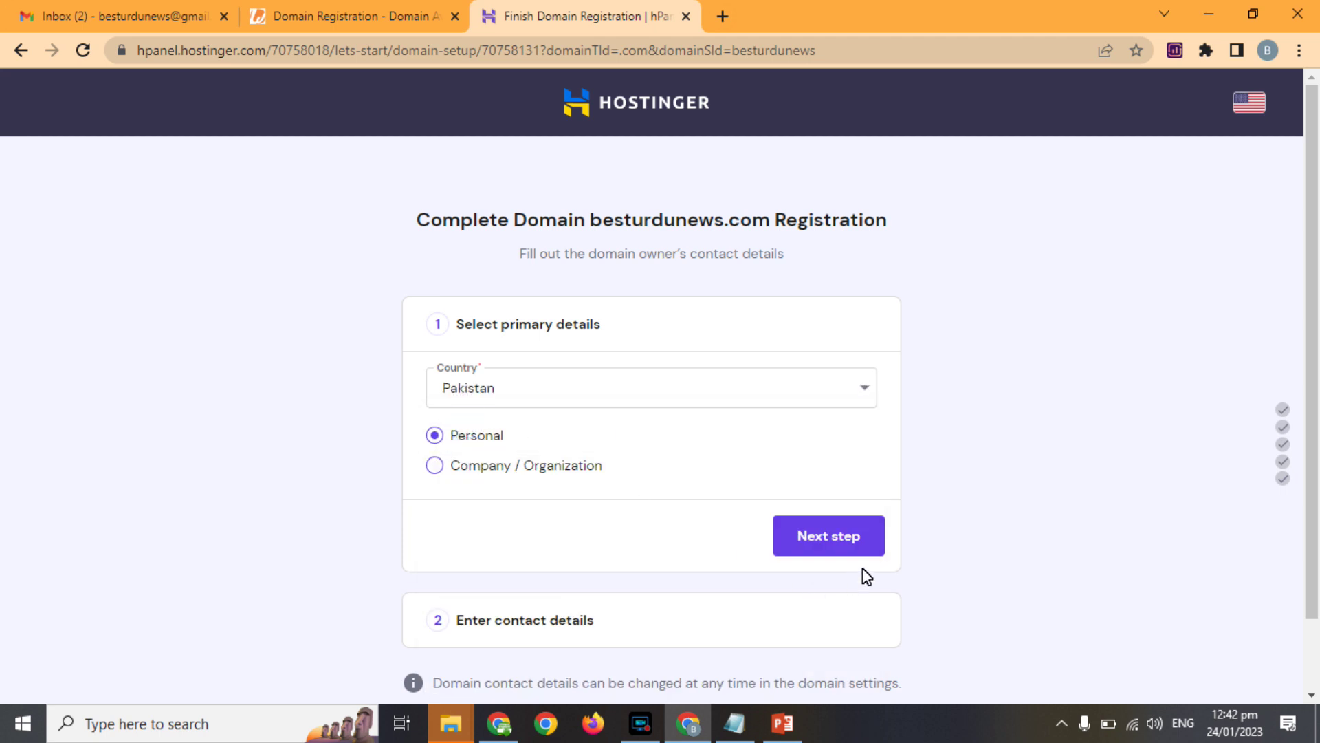
{"action": "left_click", "coordinate": [810, 535]}
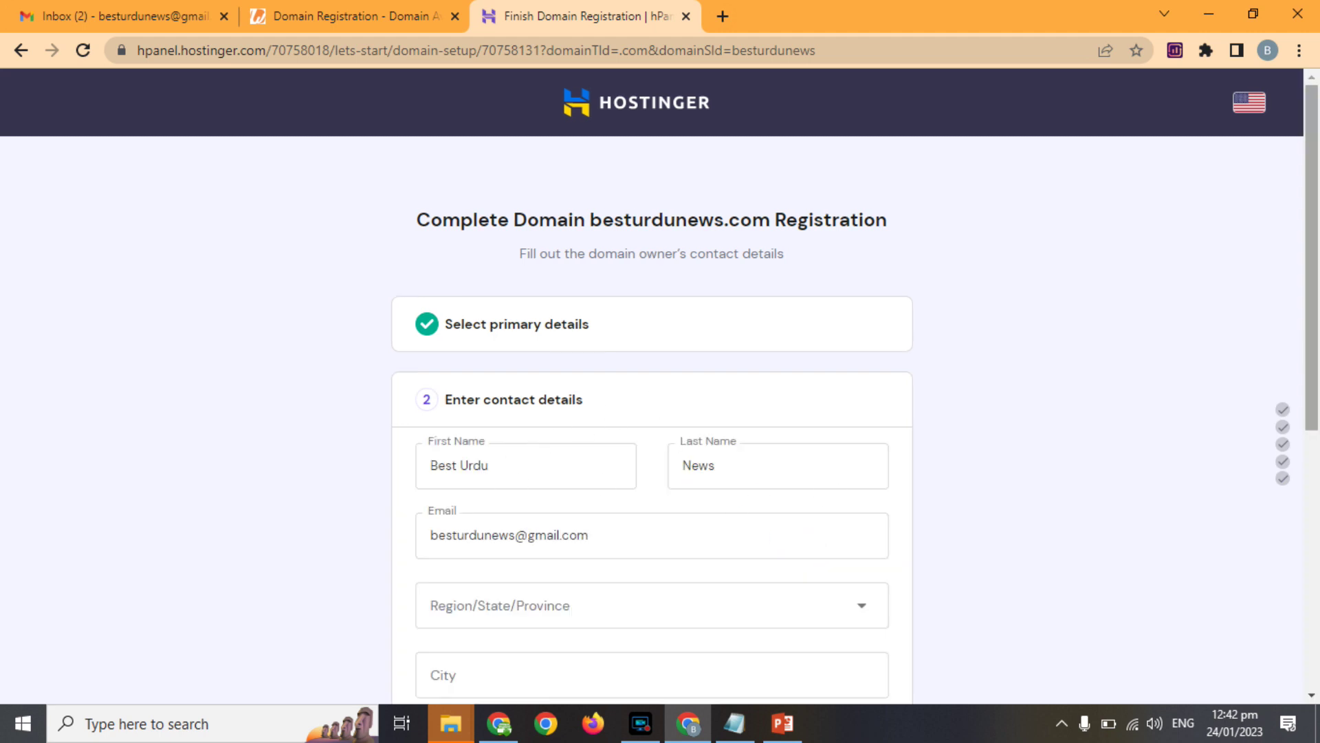
Review the domain owner's contact details form and check the website's build progress.
{"action": "left_click_drag", "start_coordinate": [1316, 322], "coordinate": [1317, 502]}
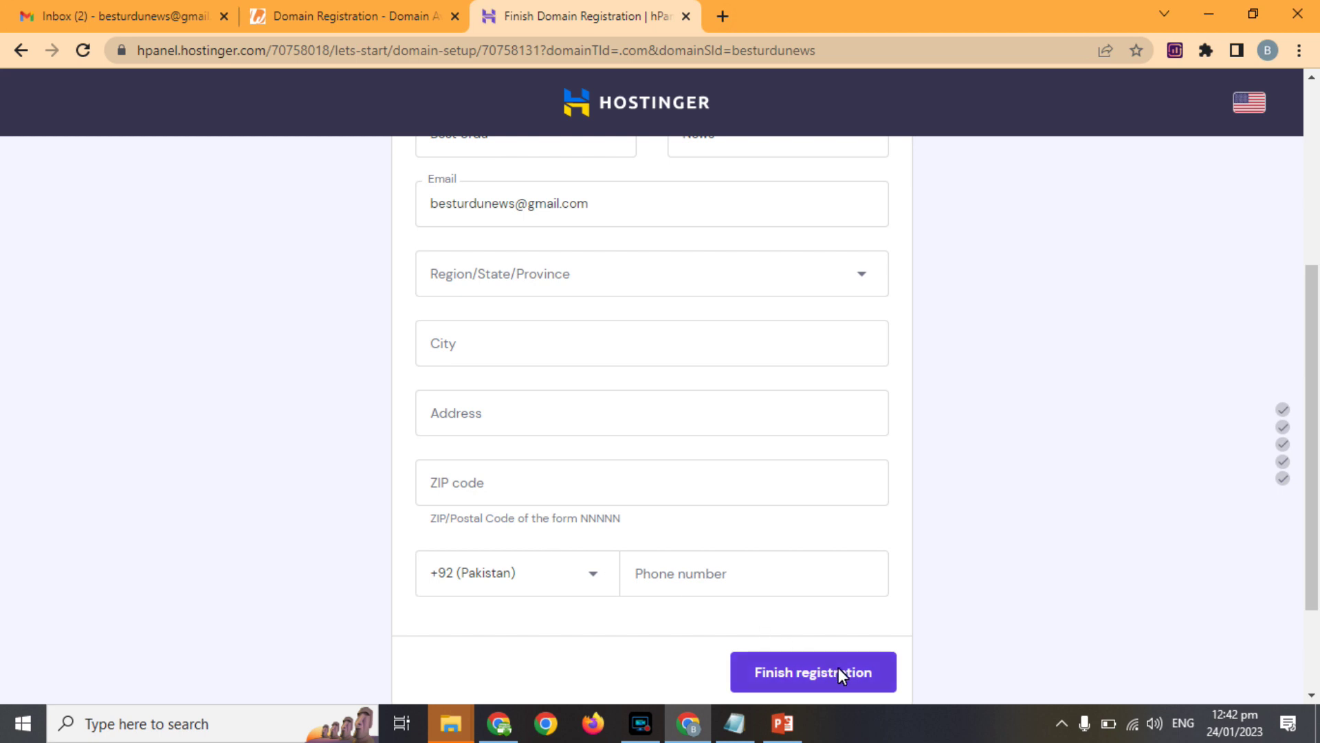
{"action": "left_click_drag", "start_coordinate": [1312, 452], "coordinate": [1312, 546]}
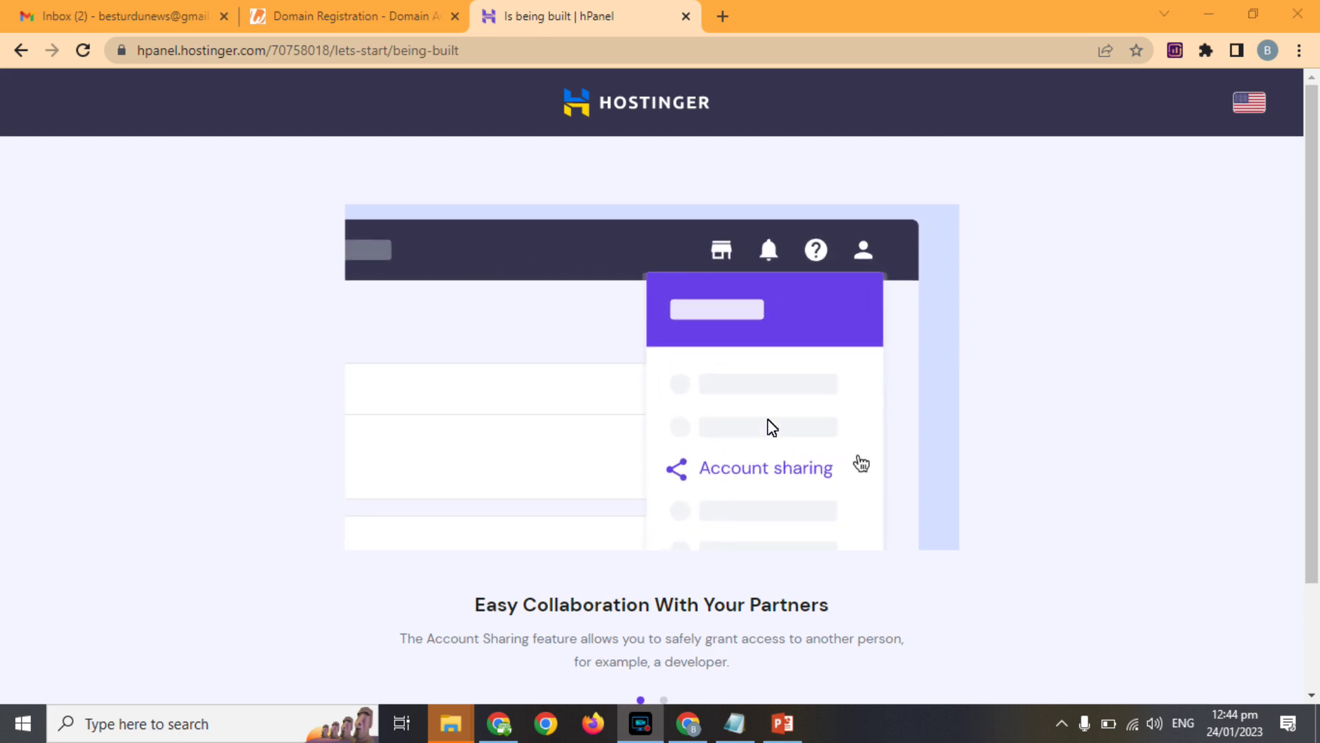
{"action": "left_click_drag", "start_coordinate": [1311, 260], "coordinate": [1315, 393]}
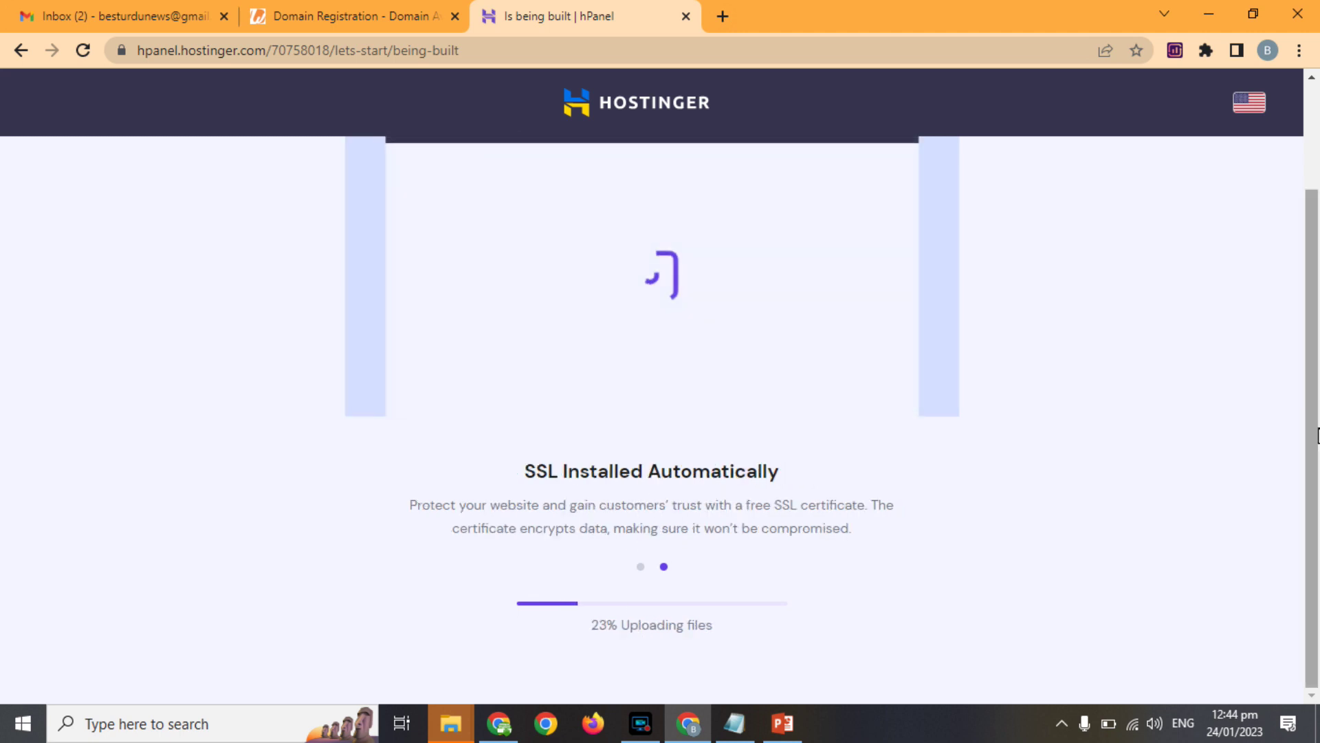
{"action": "scroll", "coordinate": [733, 522], "scroll_direction": "up", "scroll_amount": 2}
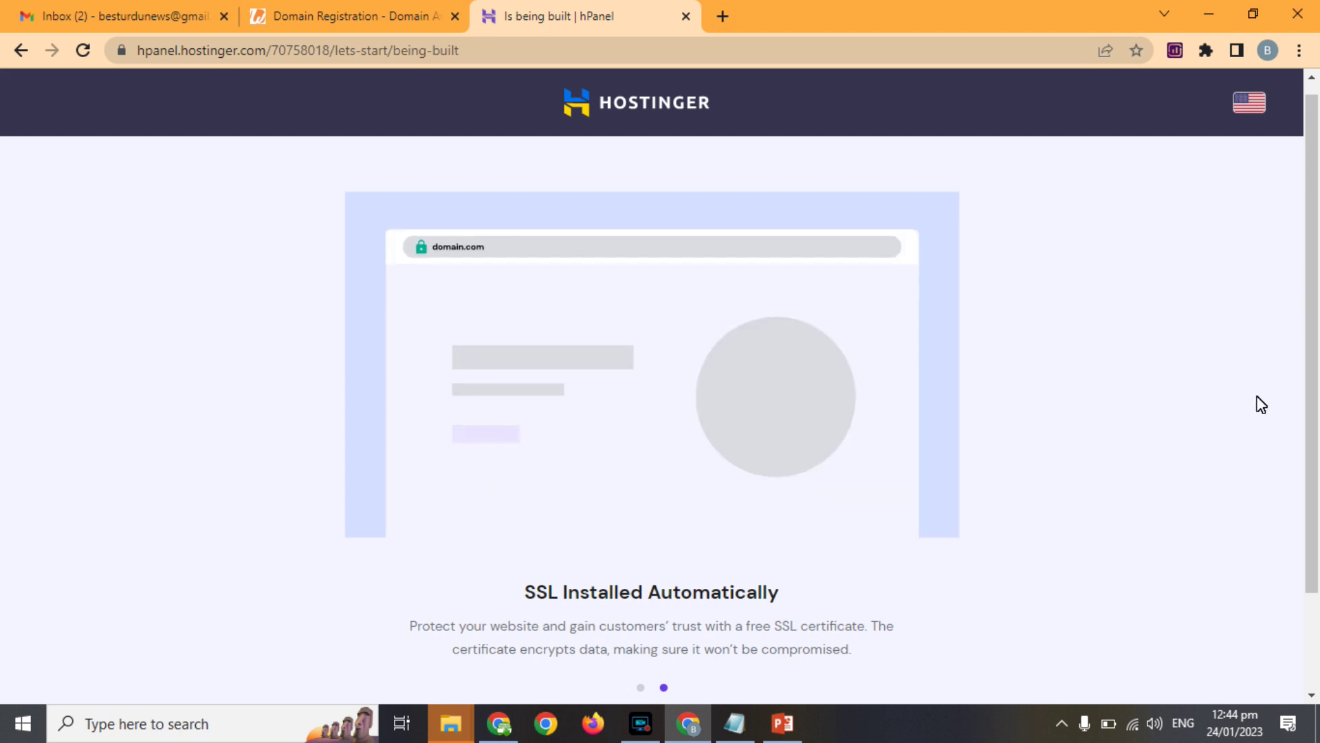
{"action": "left_click_drag", "start_coordinate": [1312, 331], "coordinate": [1314, 386]}
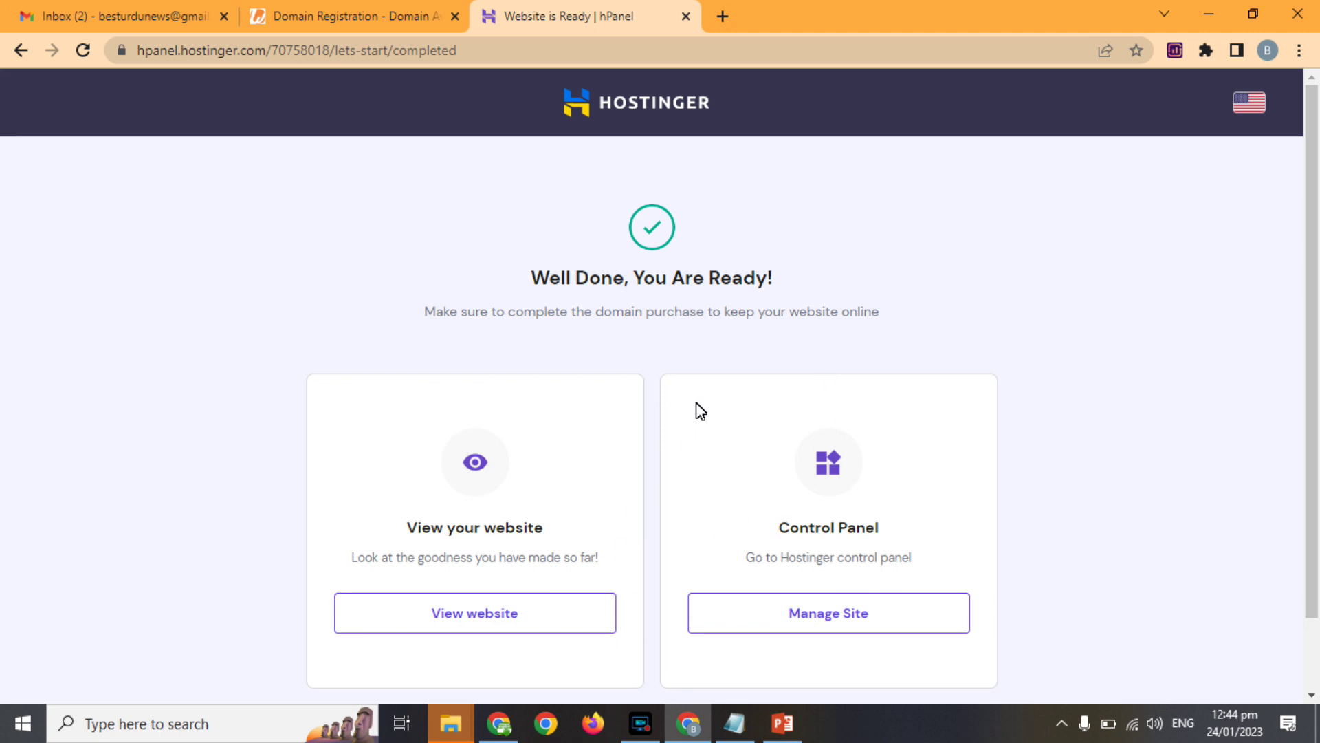
Open the new site's control panel and switch to Gmail to check the inbox.
{"action": "left_click", "coordinate": [819, 608]}
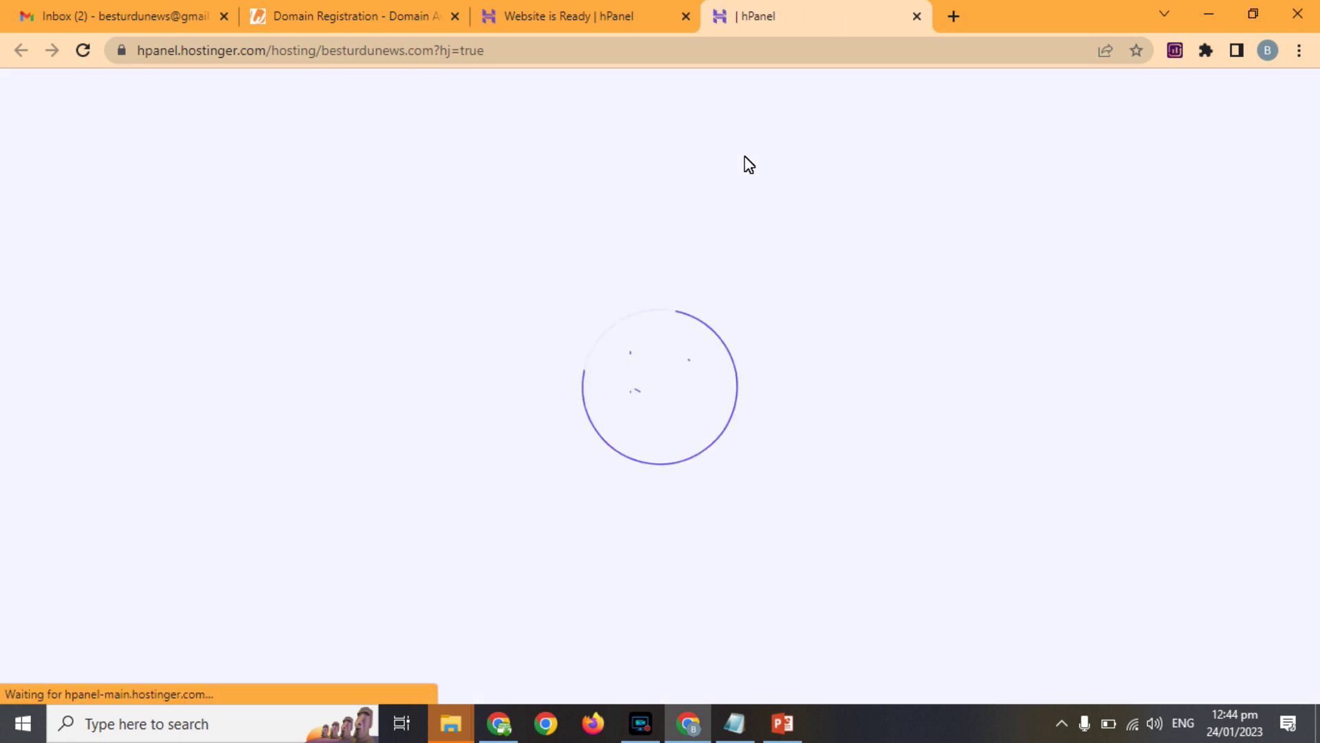
{"action": "left_click", "coordinate": [56, 9]}
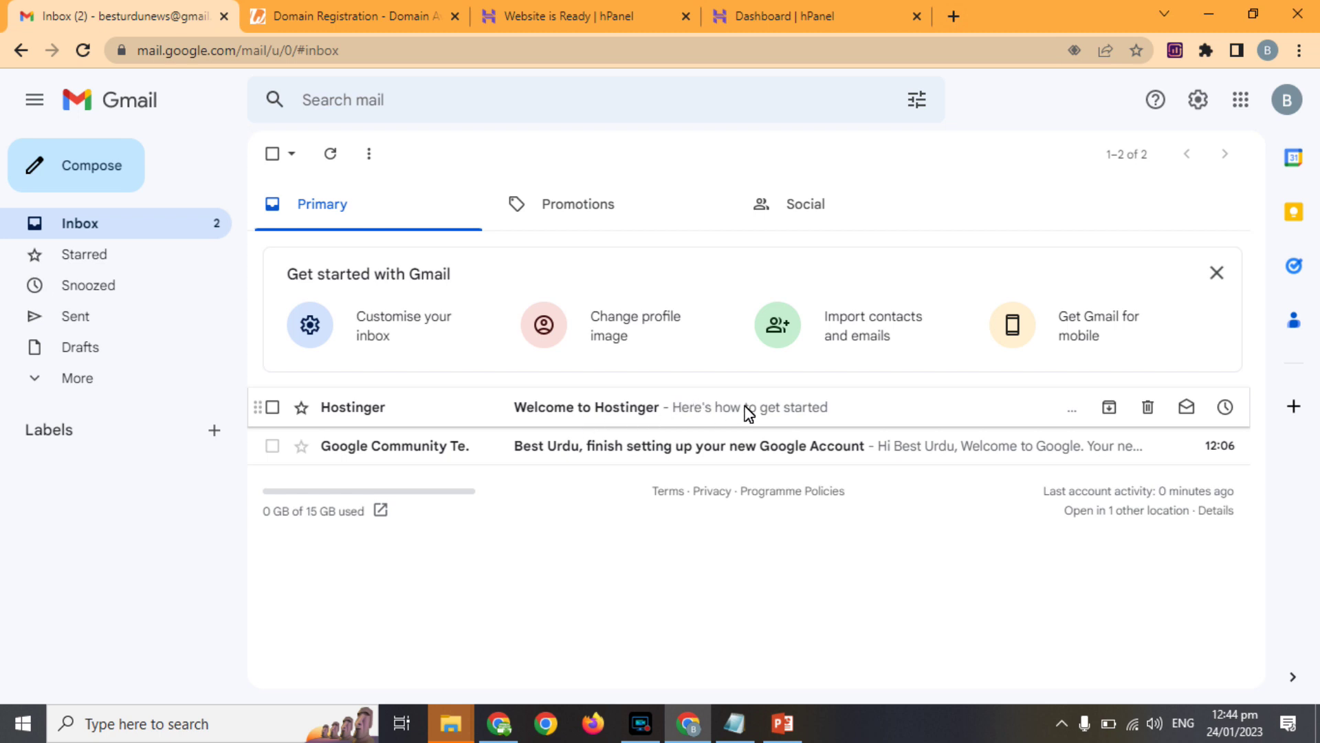
Visit besturdunews.com in a new browser tab and look over its default page.
{"action": "left_click", "coordinate": [963, 18]}
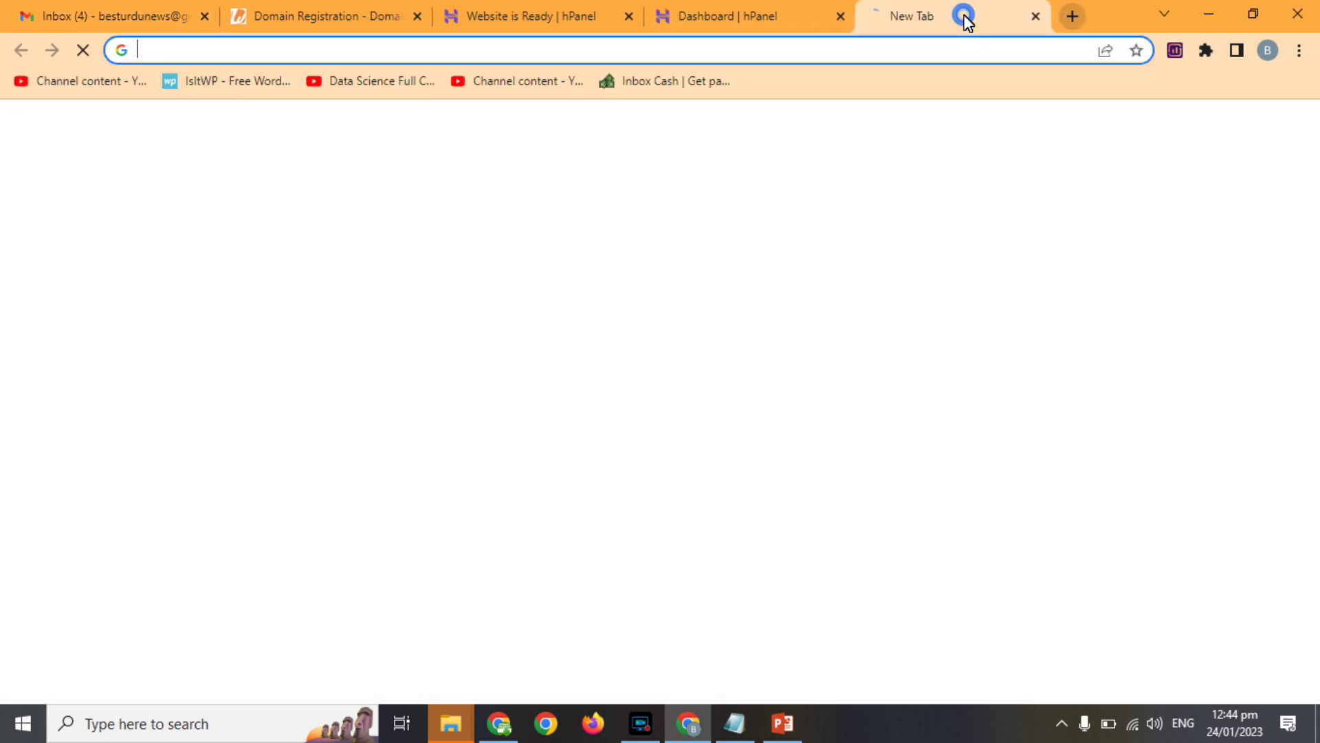
{"action": "type", "text": "besturdunews.com"}
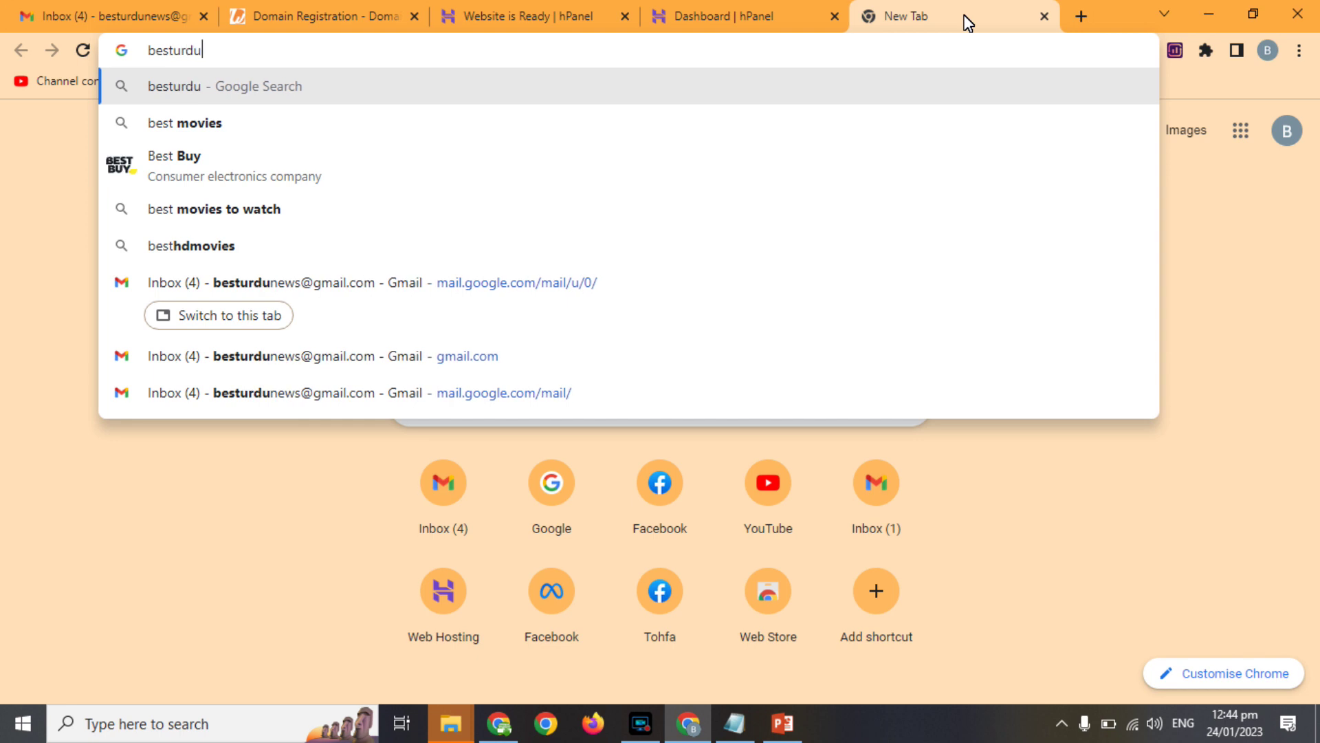
{"action": "key", "text": "Return"}
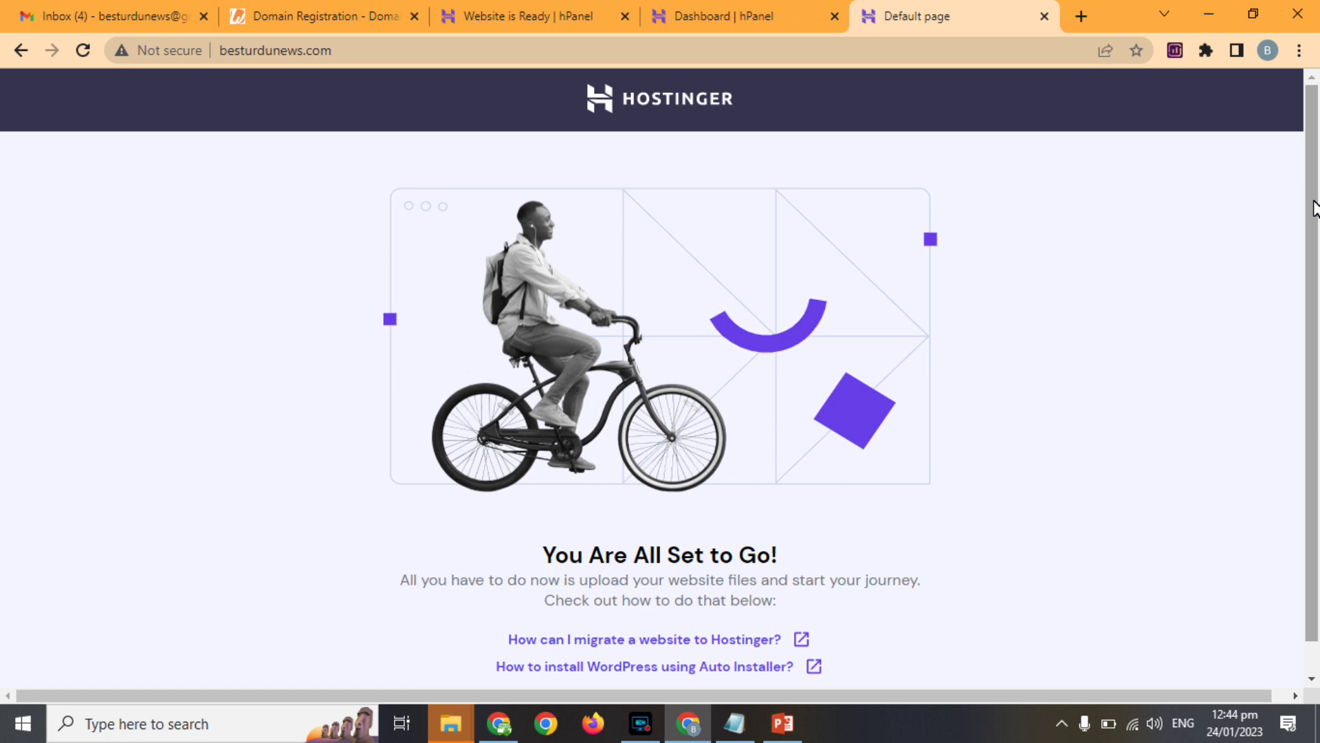
{"action": "scroll", "coordinate": [1314, 201], "scroll_direction": "down", "scroll_amount": 1}
{"action": "scroll", "coordinate": [1317, 148], "scroll_direction": "up", "scroll_amount": 1}
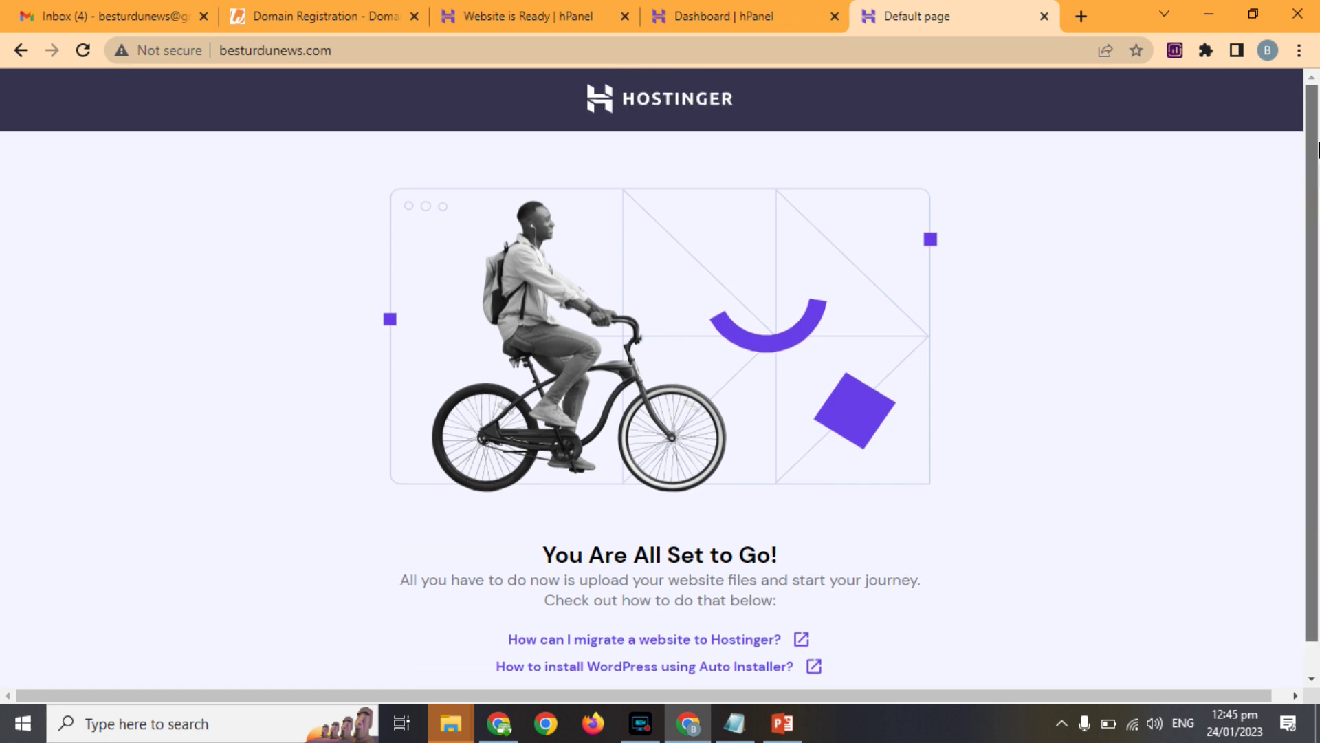